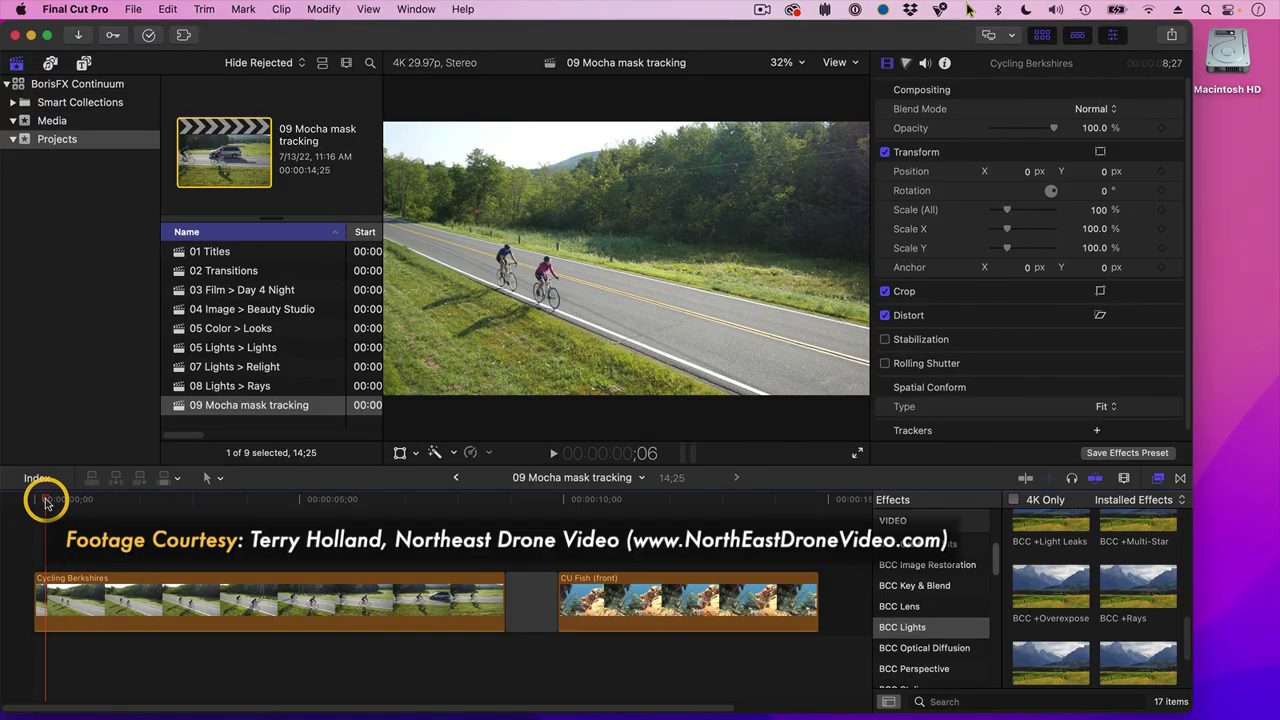
- Play the cycling footage from the timeline start twice to review it
{"action": "left_click", "coordinate": [32, 502]}
{"action": "key", "text": "space"}
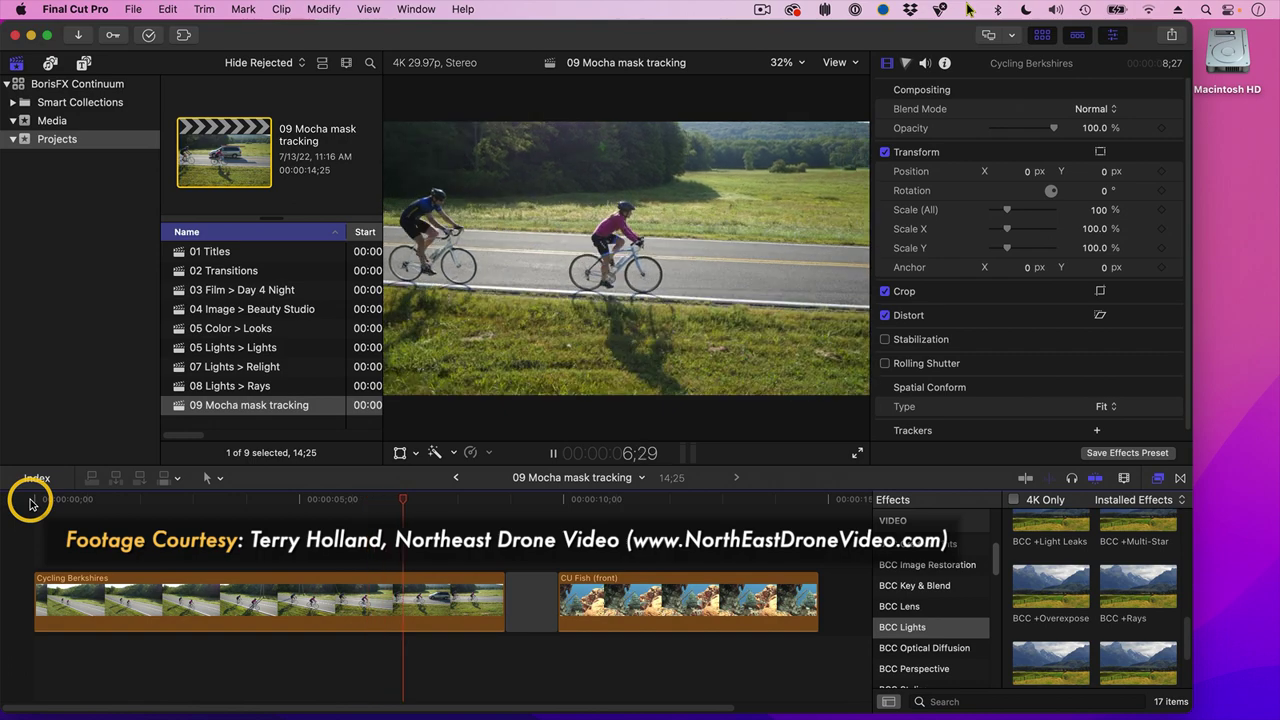
{"action": "key", "text": "space"}
{"action": "left_click", "coordinate": [22, 500]}
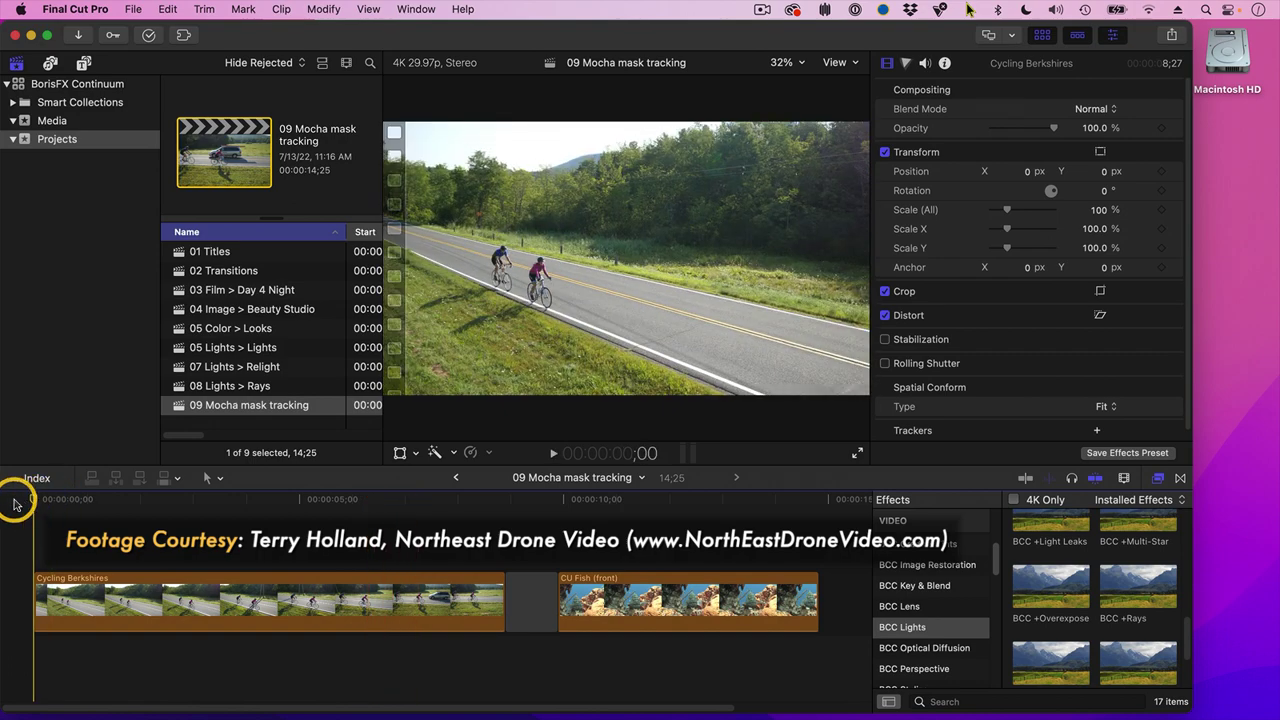
{"action": "key", "text": "space"}
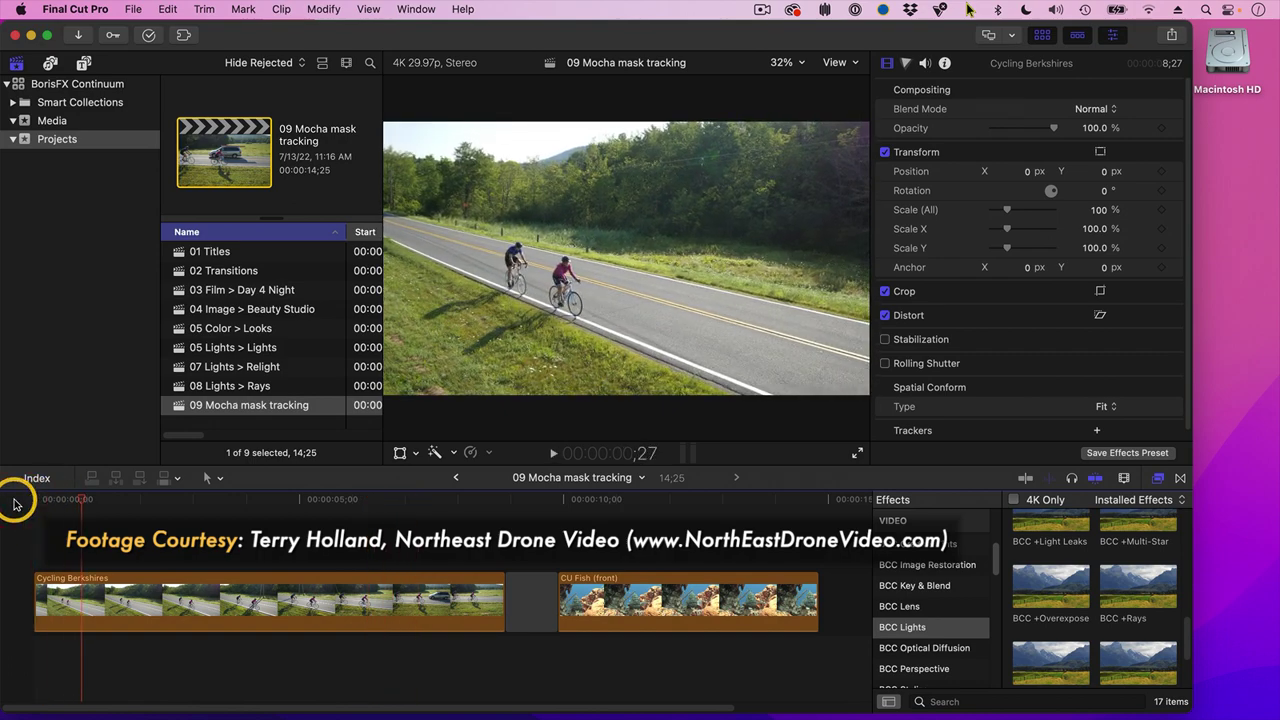
{"action": "left_click", "coordinate": [64, 500]}
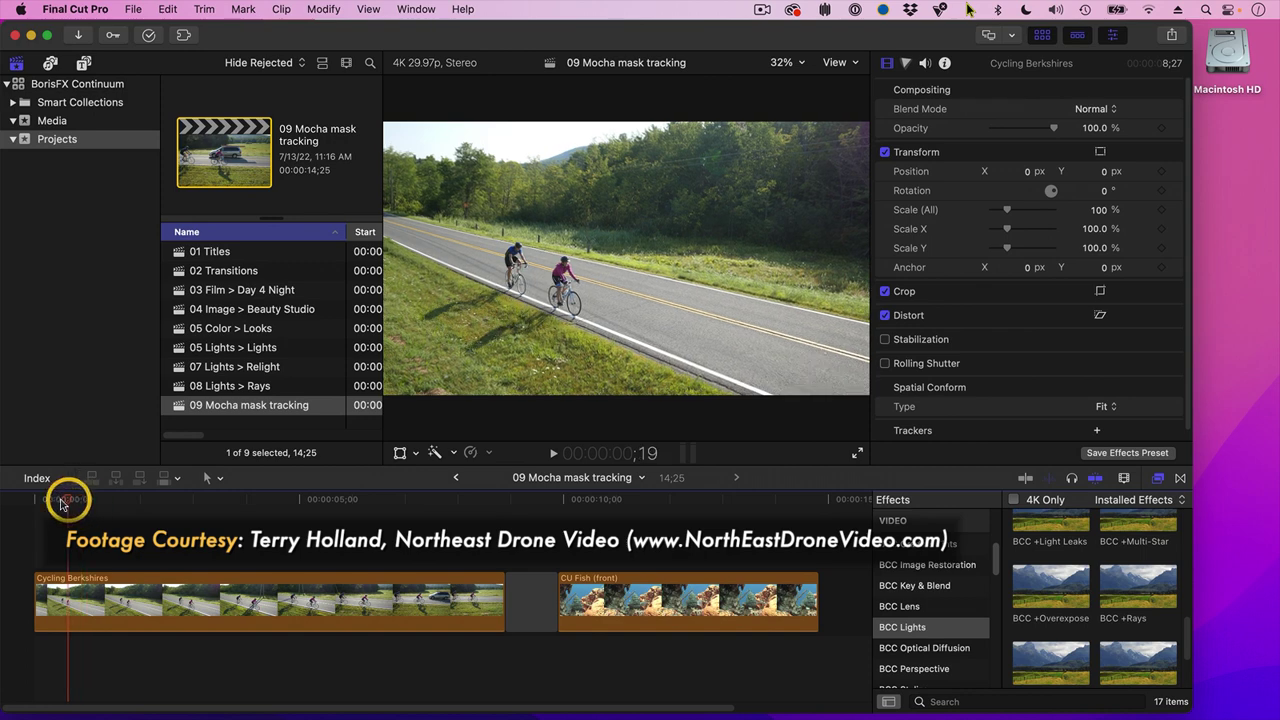
- Hide the libraries and browser to enlarge the viewer, with the Cycling Berkshires clip selected at its start
{"action": "left_click", "coordinate": [27, 500]}
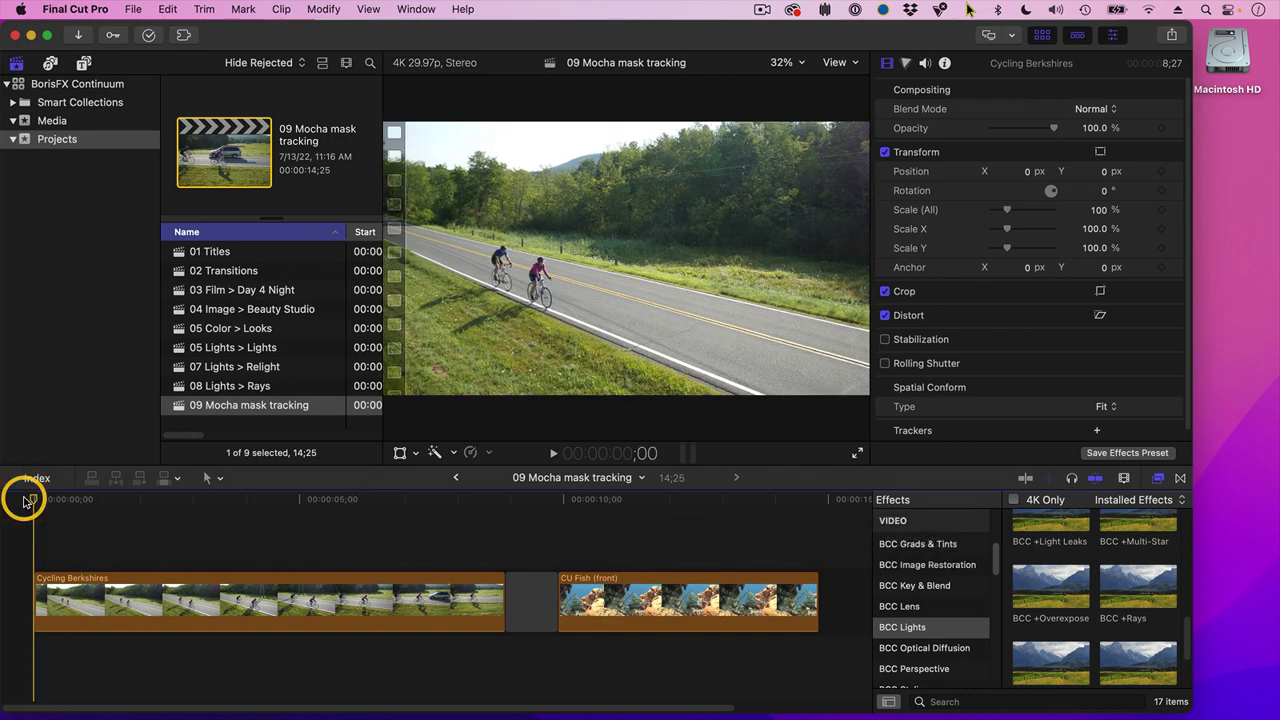
{"action": "key", "text": "ctrl+super+1"}
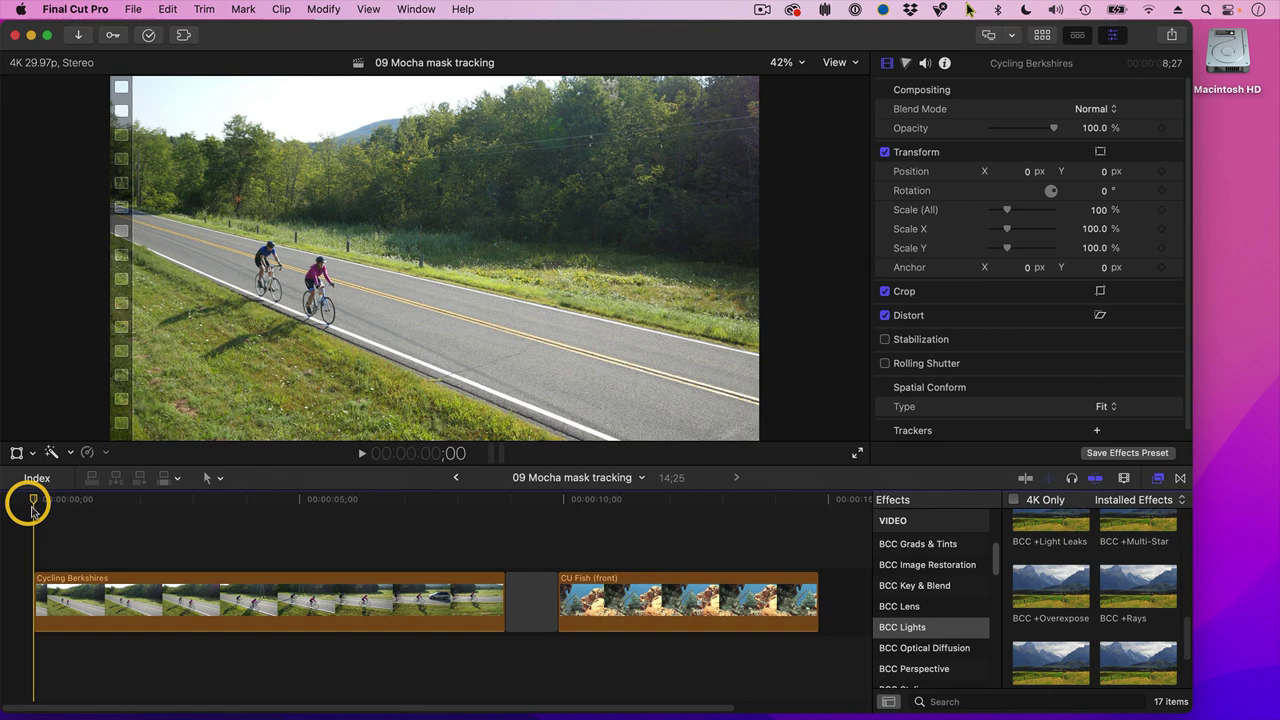
{"action": "left_click", "coordinate": [86, 598]}
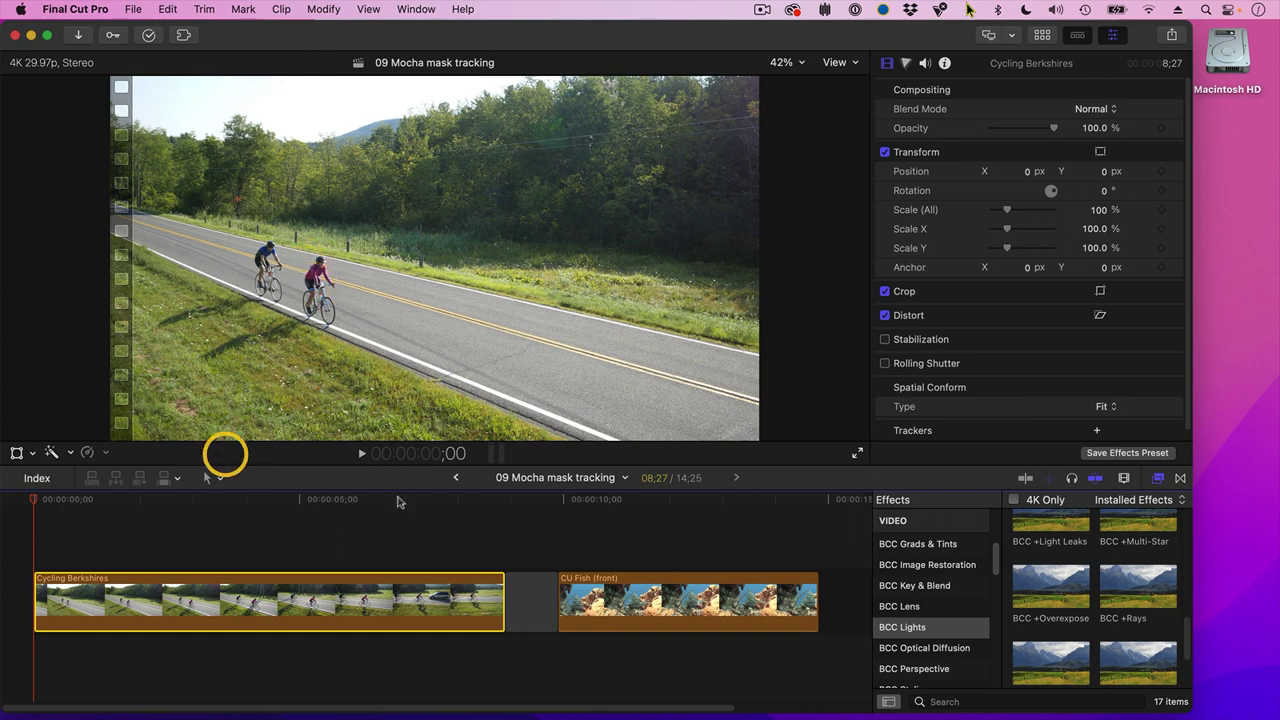
- Drag BCC +Blur from the BCC Blur category onto the Cycling Berkshires clip, blurring it at 50.0
{"action": "scroll", "coordinate": [924, 572], "scroll_direction": "up", "scroll_amount": 3}
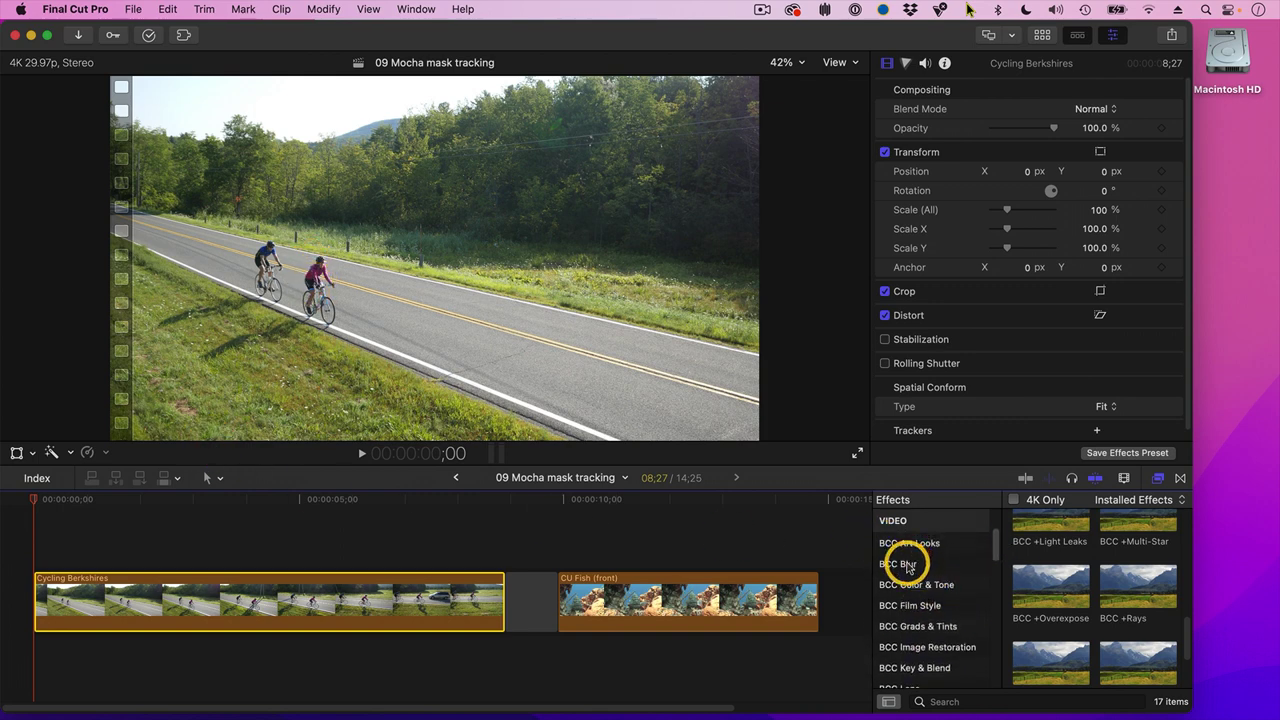
{"action": "left_click", "coordinate": [905, 564]}
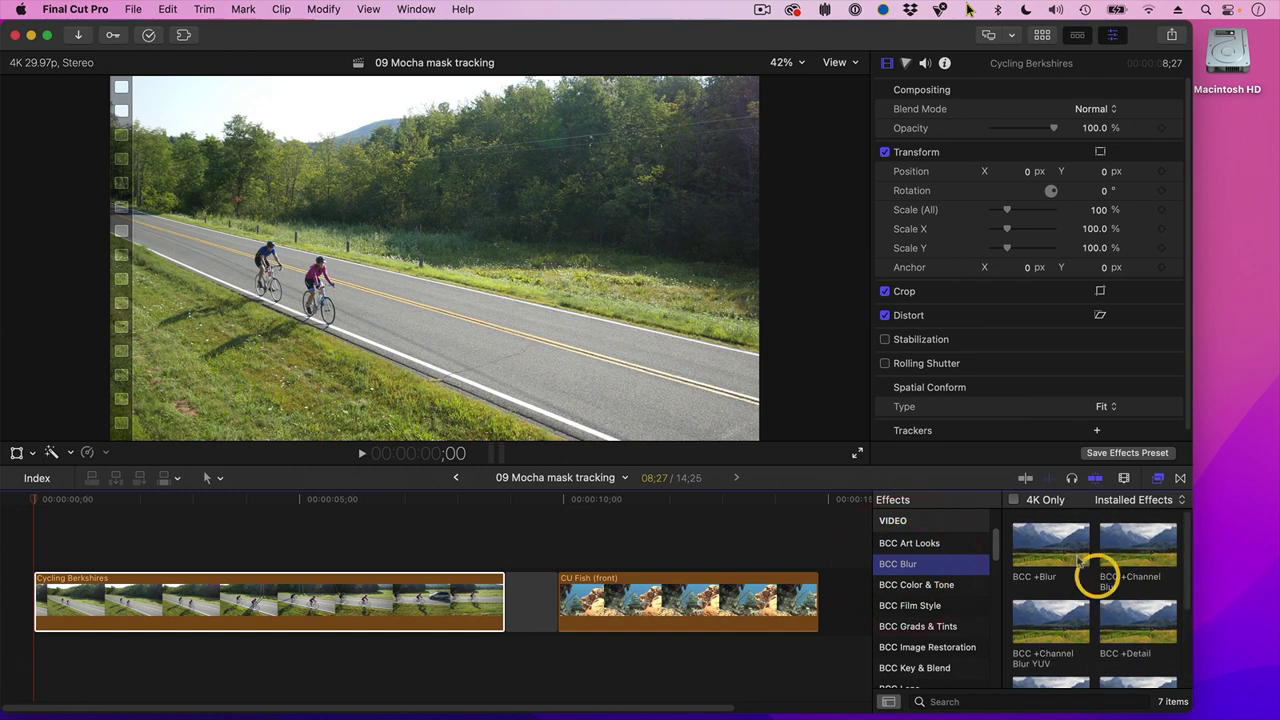
{"action": "left_click_drag", "start_coordinate": [1060, 537], "coordinate": [230, 617]}
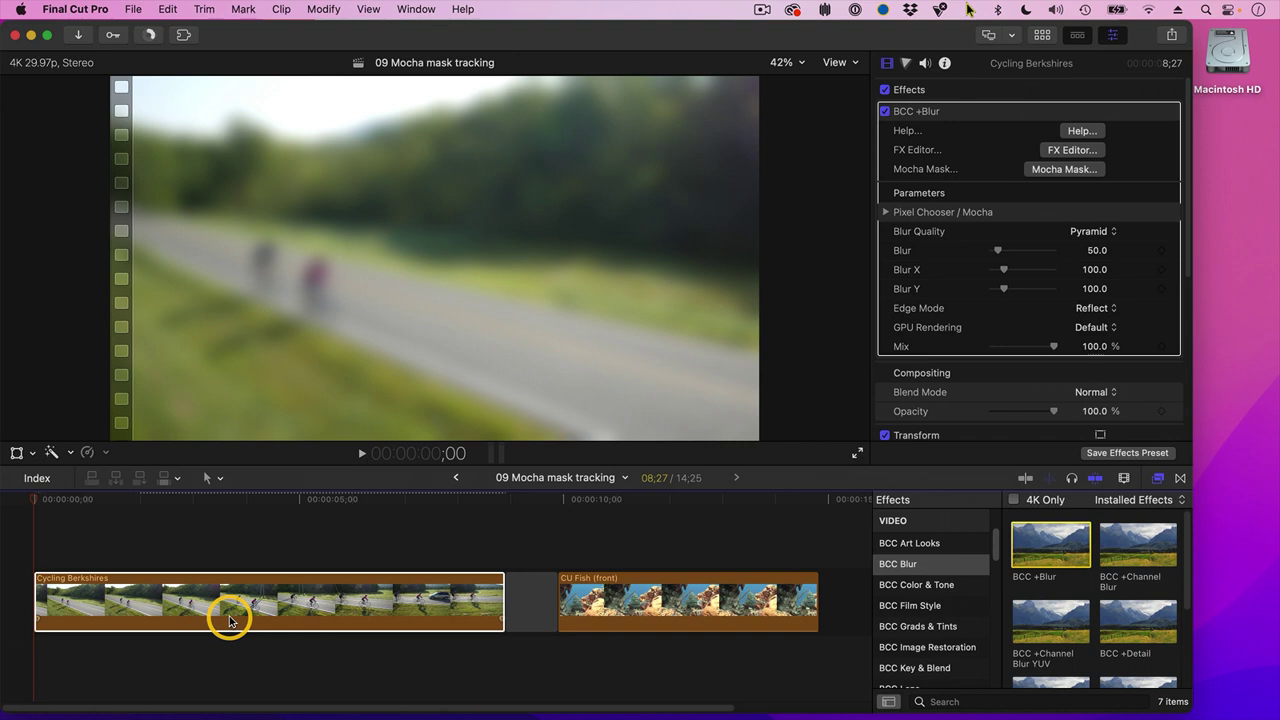
{"action": "left_click", "coordinate": [229, 618]}
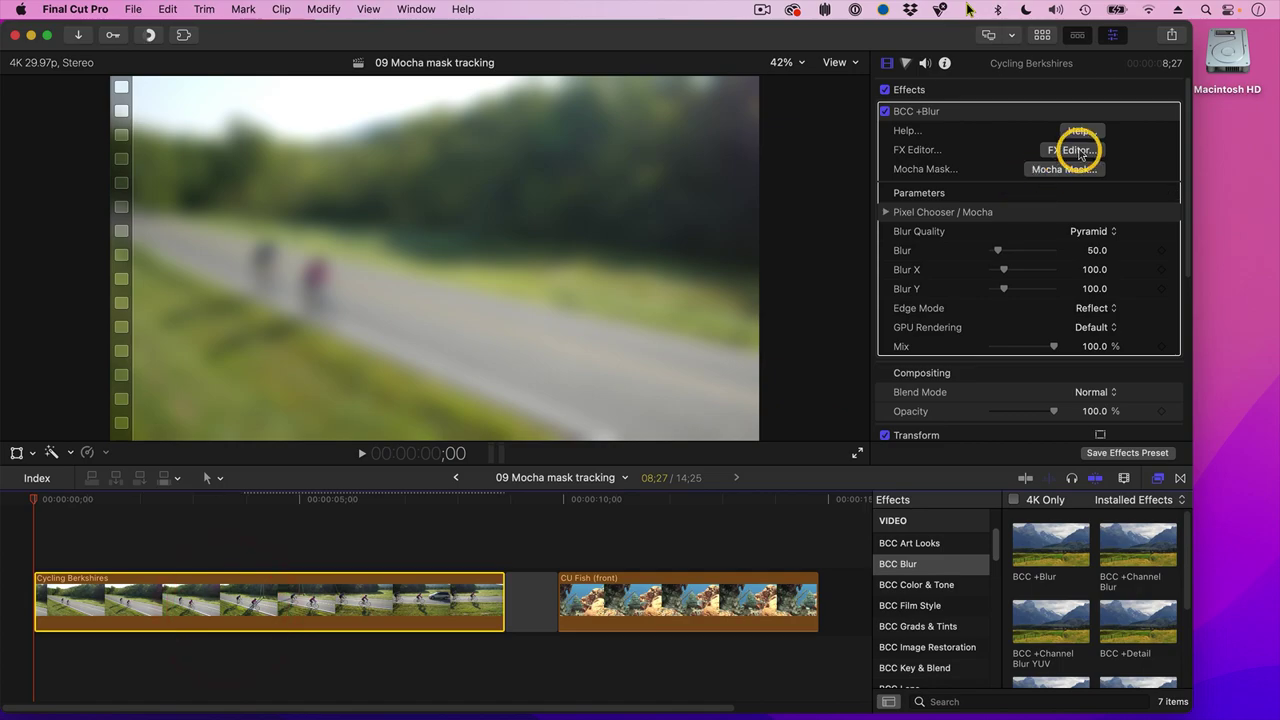
- In FX Editor, preview the Vertical Box, Gaussian, Smooth Pyramid, Subtle Even Pyramid and Wide Box presets, then return to 00. Default
{"action": "left_click", "coordinate": [1079, 152]}
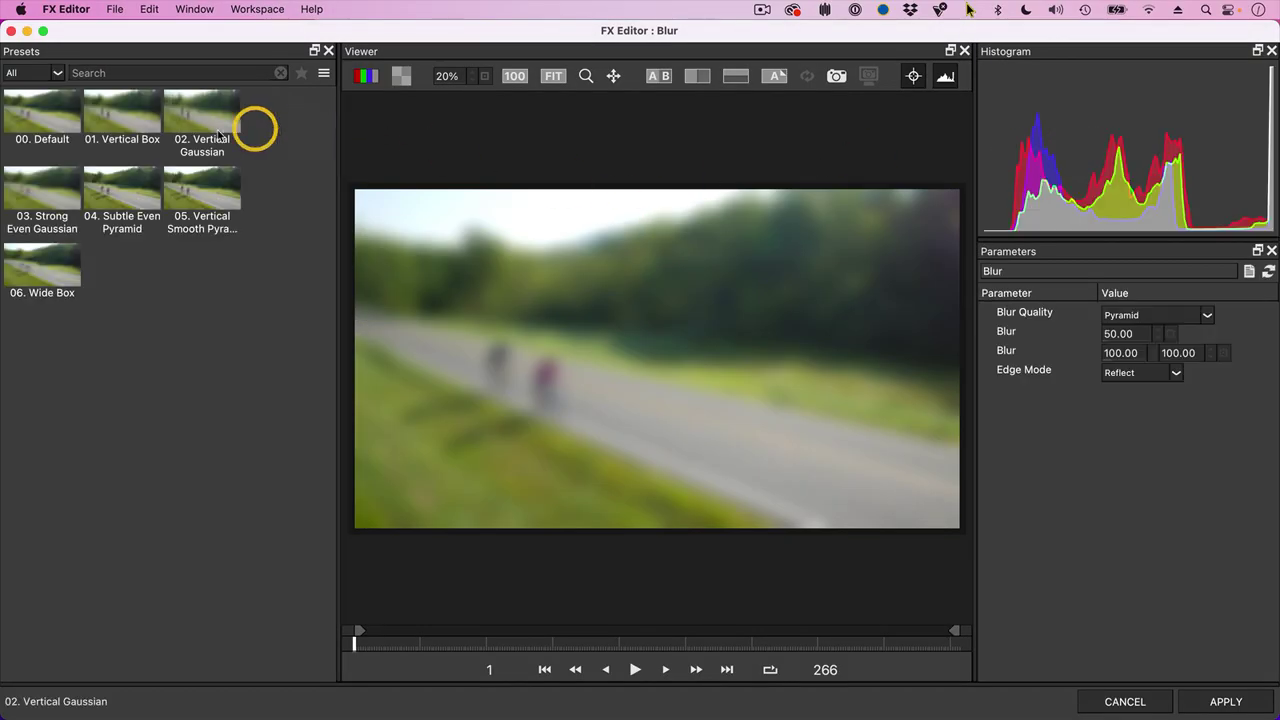
{"action": "left_click", "coordinate": [130, 117]}
{"action": "left_click", "coordinate": [196, 118]}
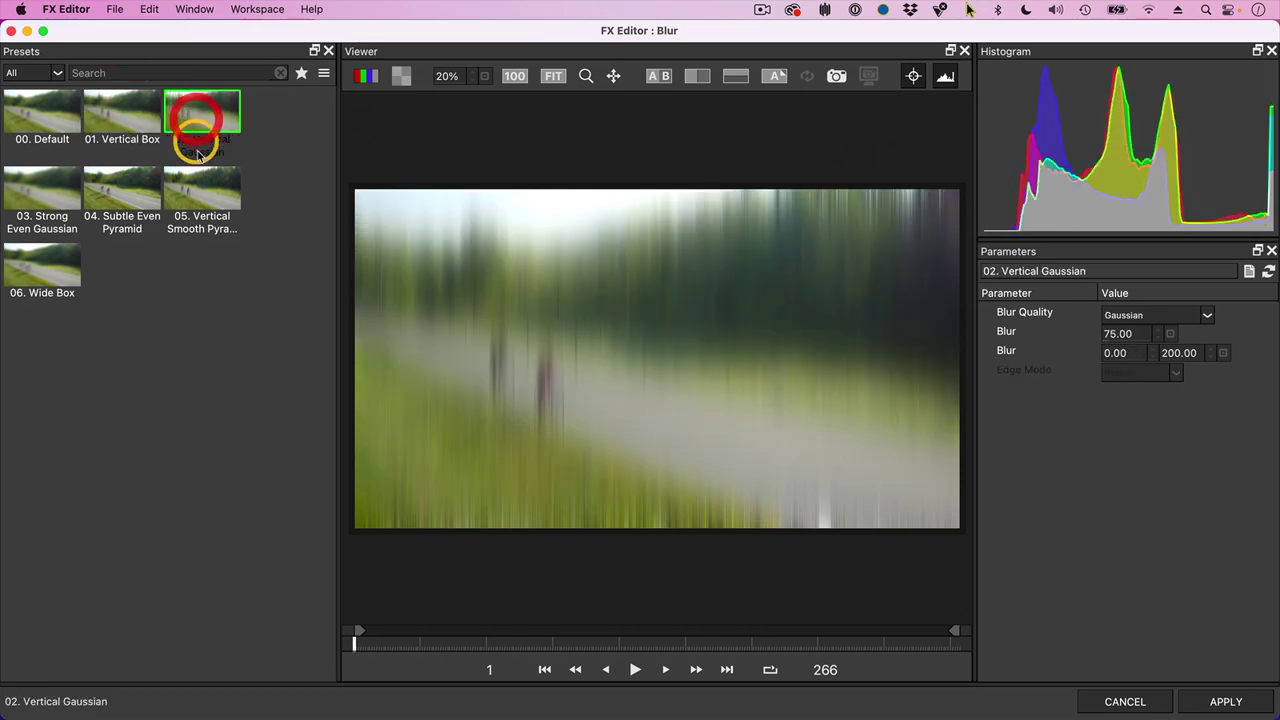
{"action": "left_click", "coordinate": [200, 185]}
{"action": "left_click", "coordinate": [122, 188]}
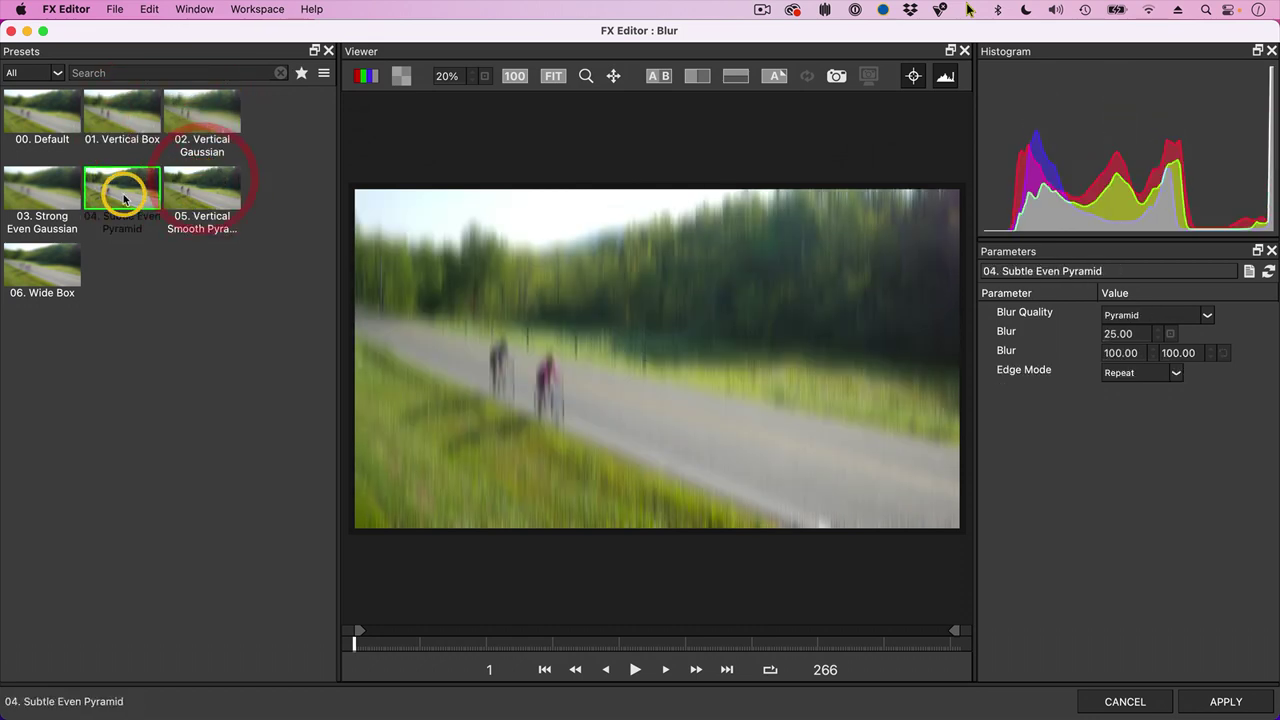
{"action": "left_click", "coordinate": [55, 264]}
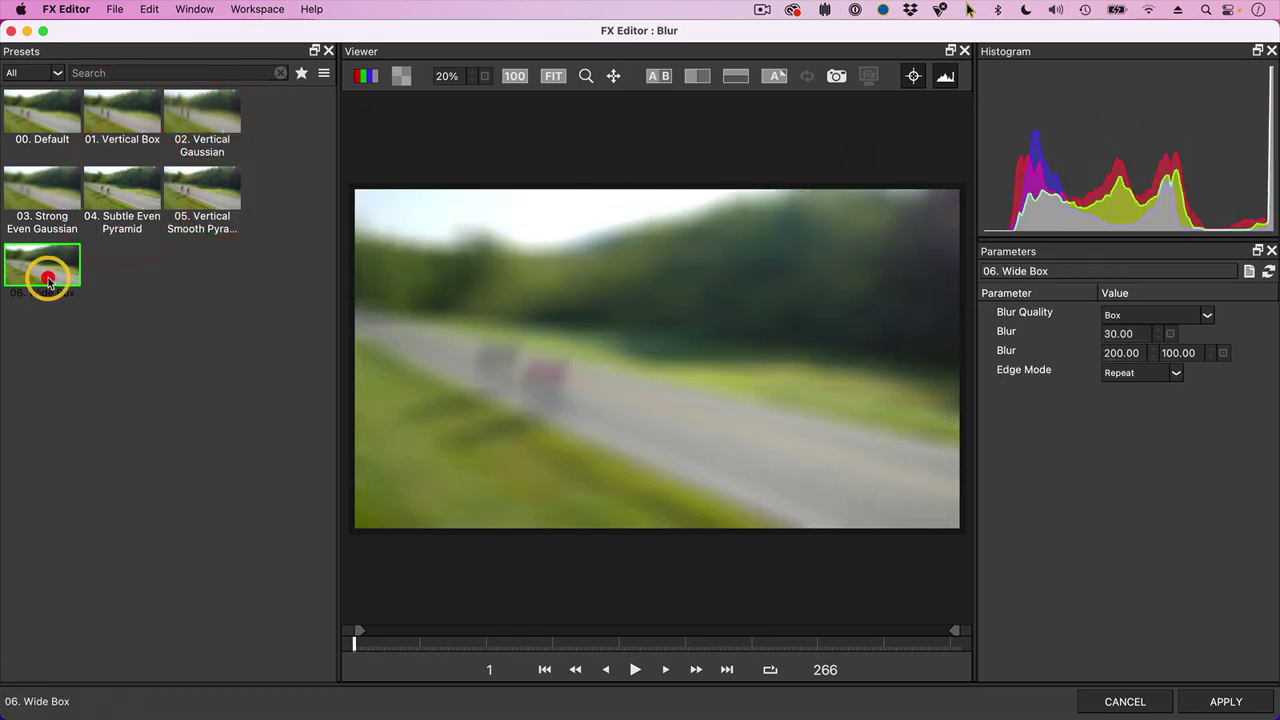
{"action": "left_click", "coordinate": [35, 121]}
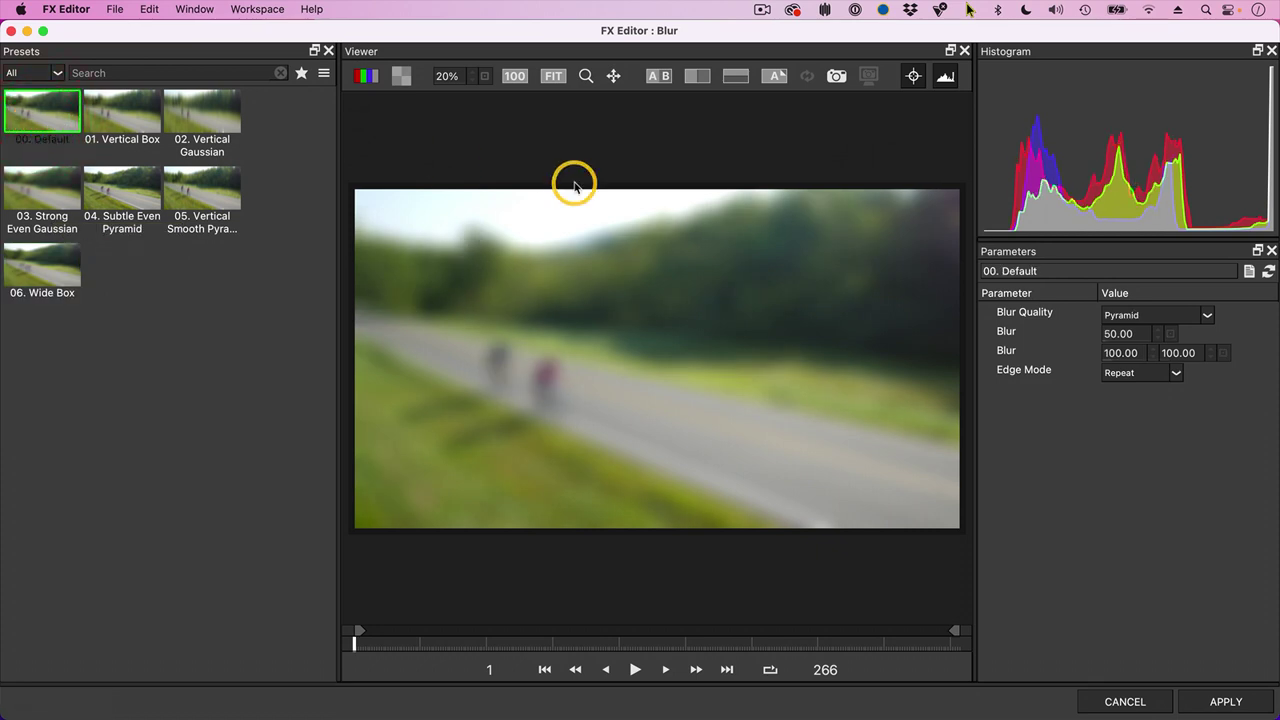
- Set the Blur amount to 20.00 (after trying 25) and apply the settings to Final Cut Pro
{"action": "left_click", "coordinate": [1118, 335]}
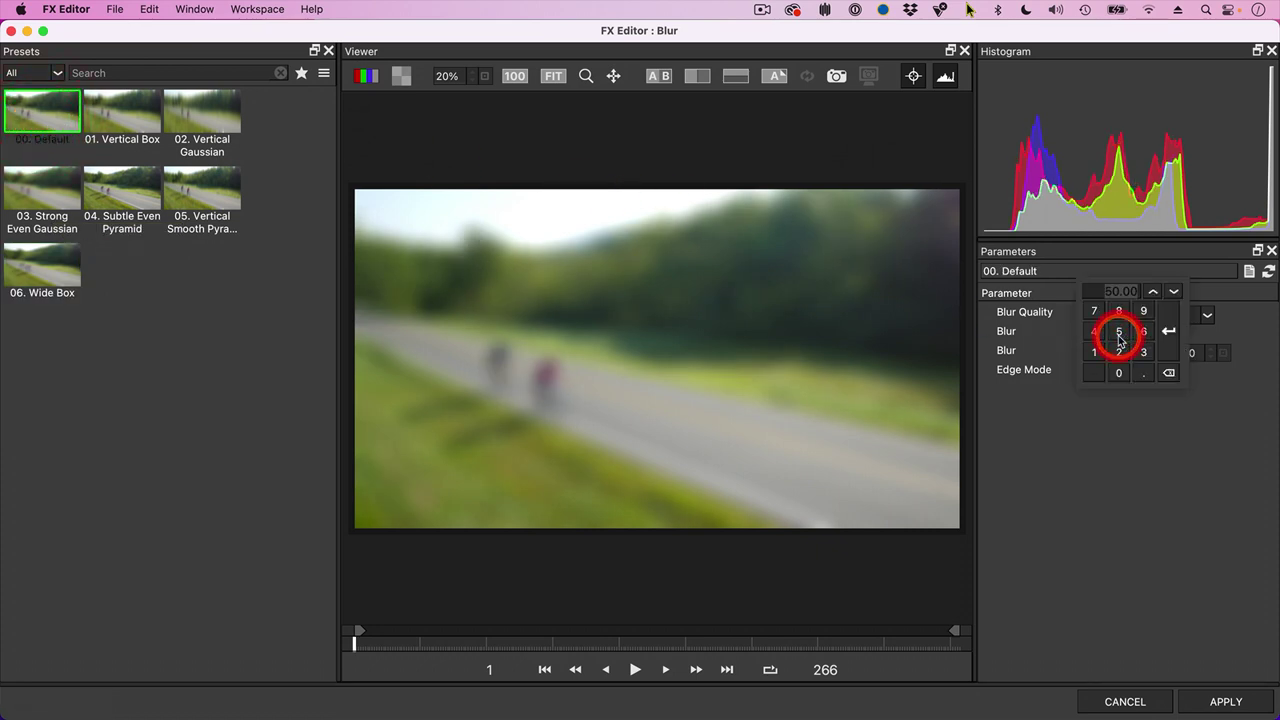
{"action": "left_click", "coordinate": [1120, 351]}
{"action": "left_click", "coordinate": [1119, 330]}
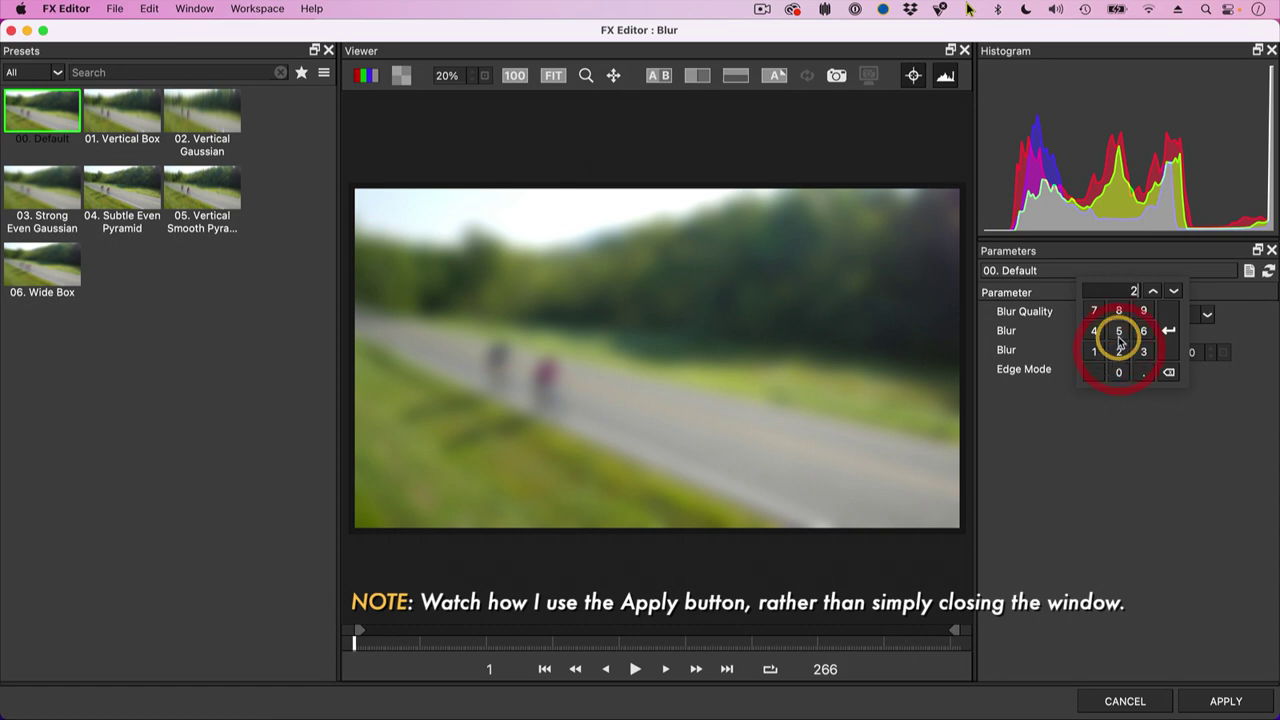
{"action": "left_click", "coordinate": [1168, 330]}
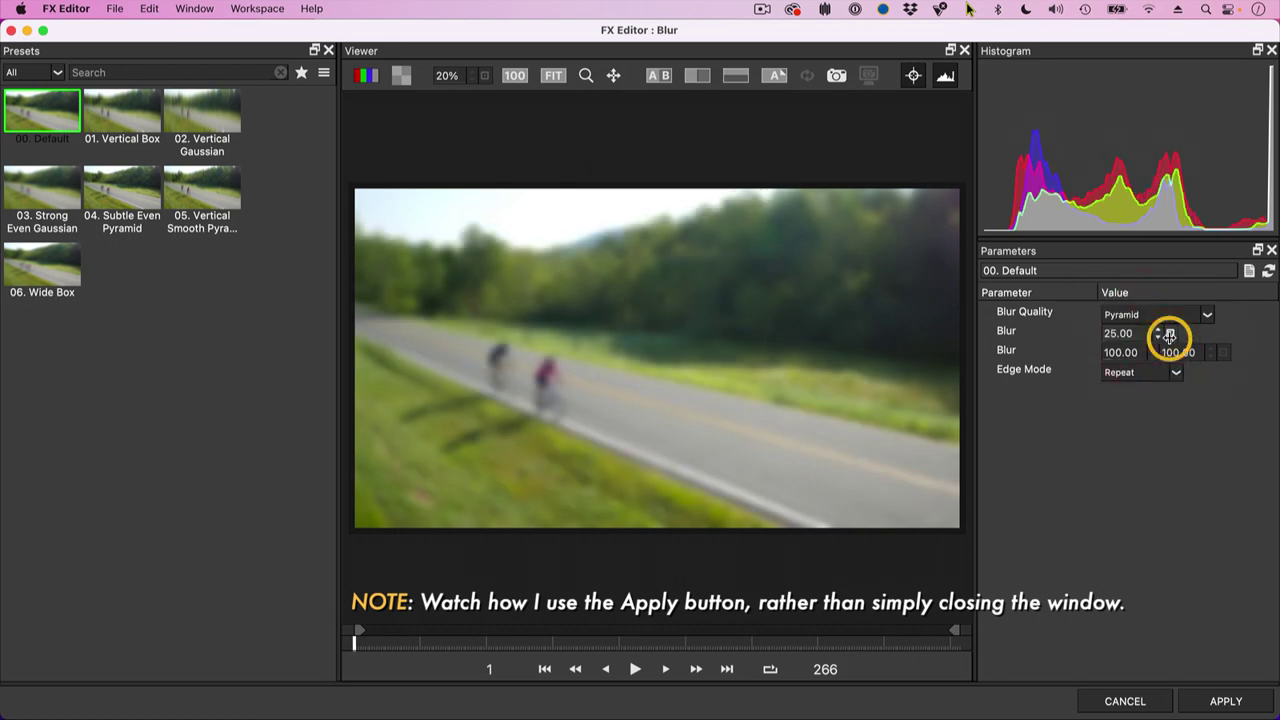
{"action": "left_click", "coordinate": [1117, 333]}
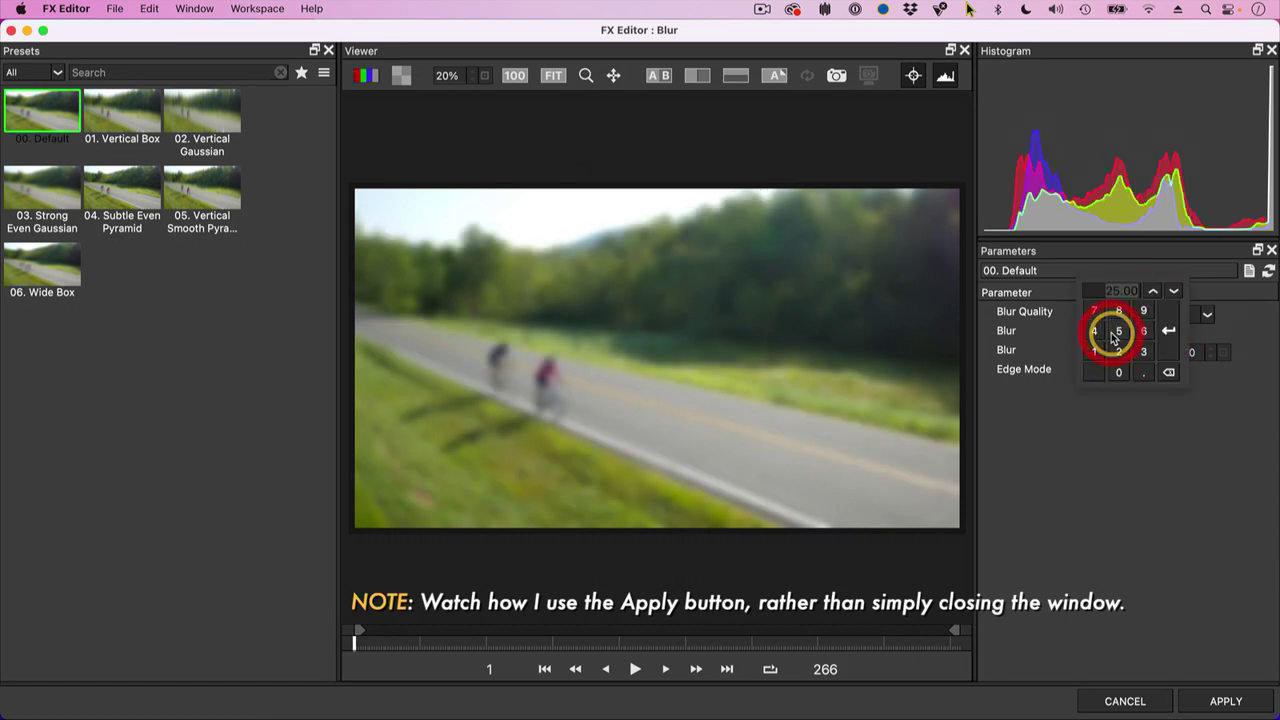
{"action": "left_click", "coordinate": [1119, 351]}
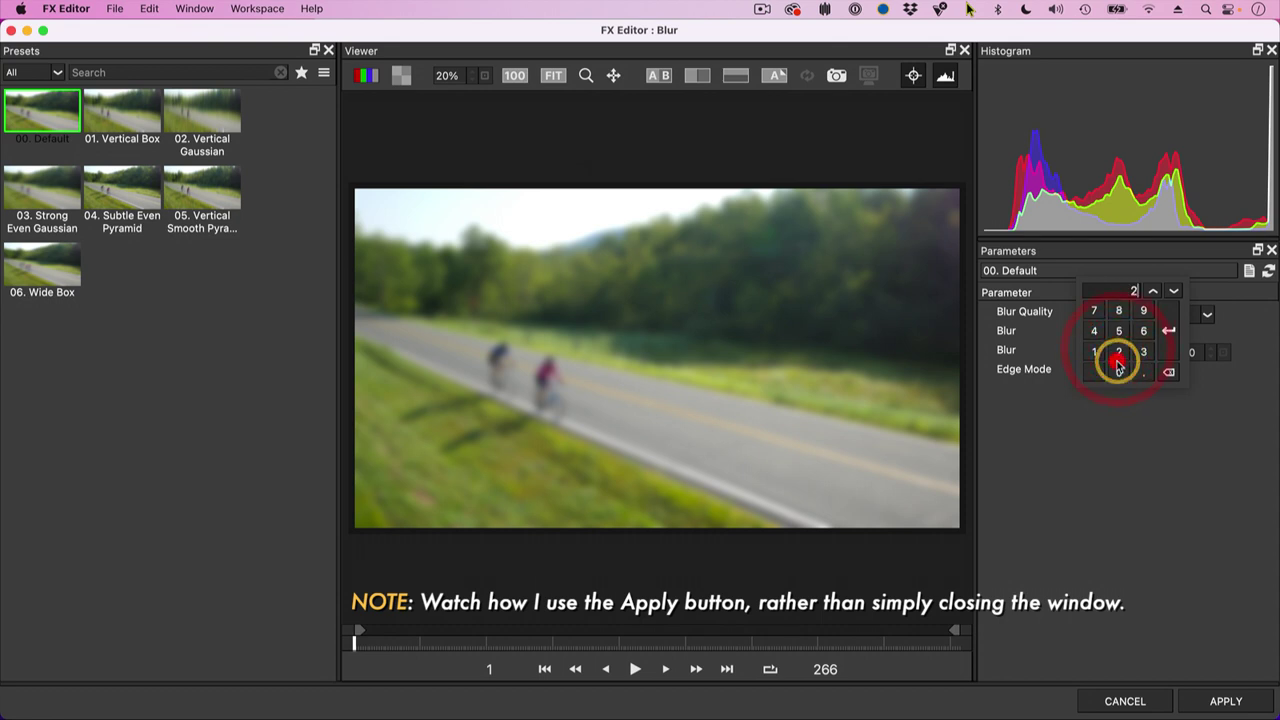
{"action": "left_click", "coordinate": [1119, 372]}
{"action": "left_click", "coordinate": [1168, 330]}
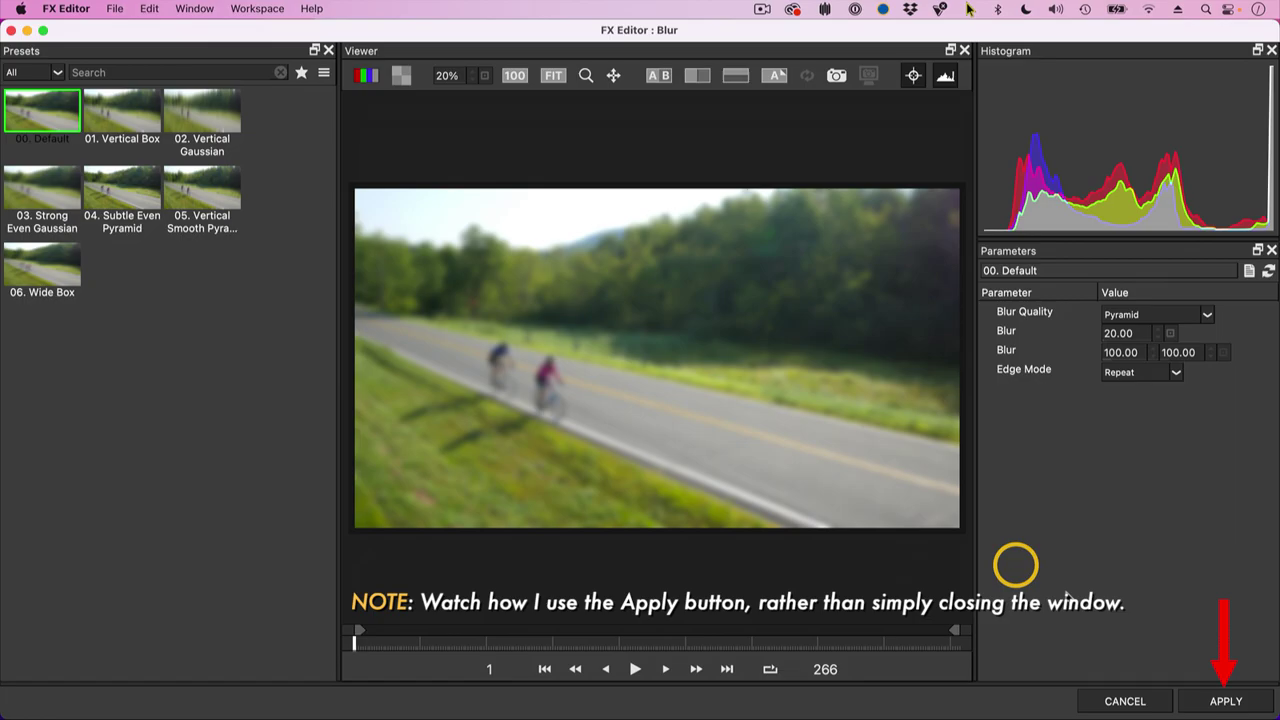
{"action": "left_click", "coordinate": [1225, 701]}
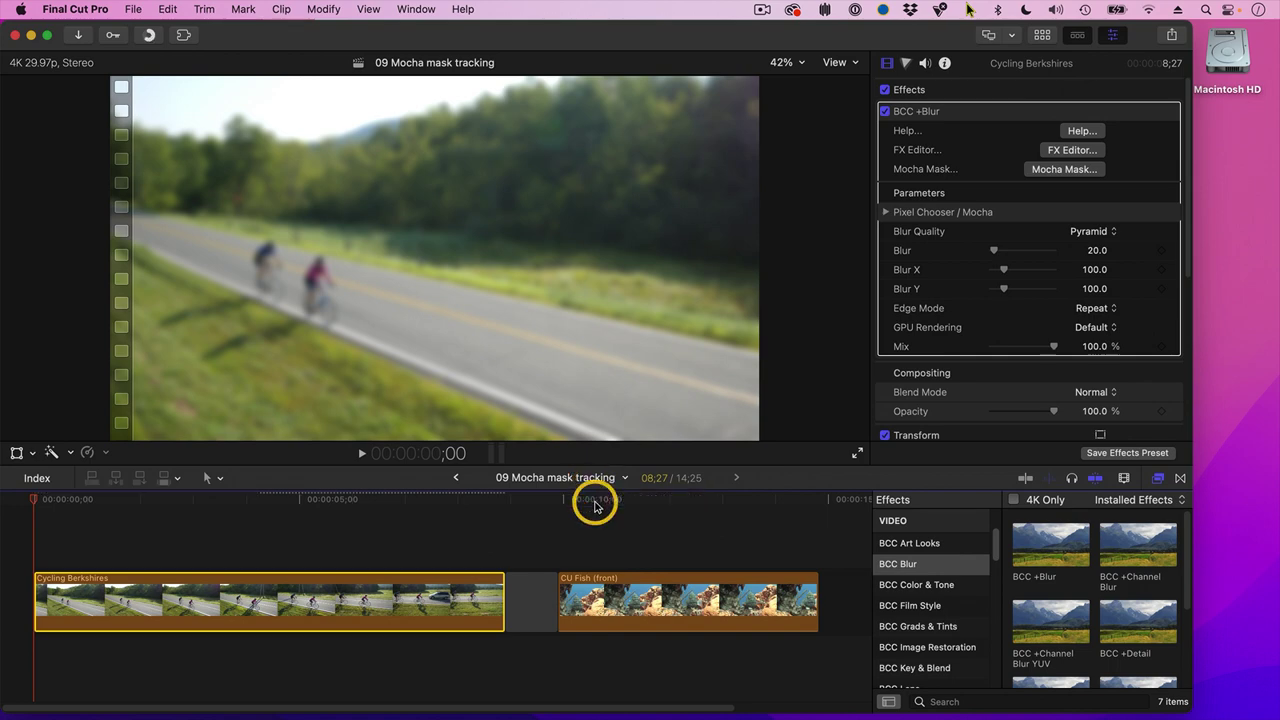
- Scrub through the Cycling Berkshires clip to check the full-frame blur at 20.0, then return to the start
{"action": "left_click", "coordinate": [160, 499]}
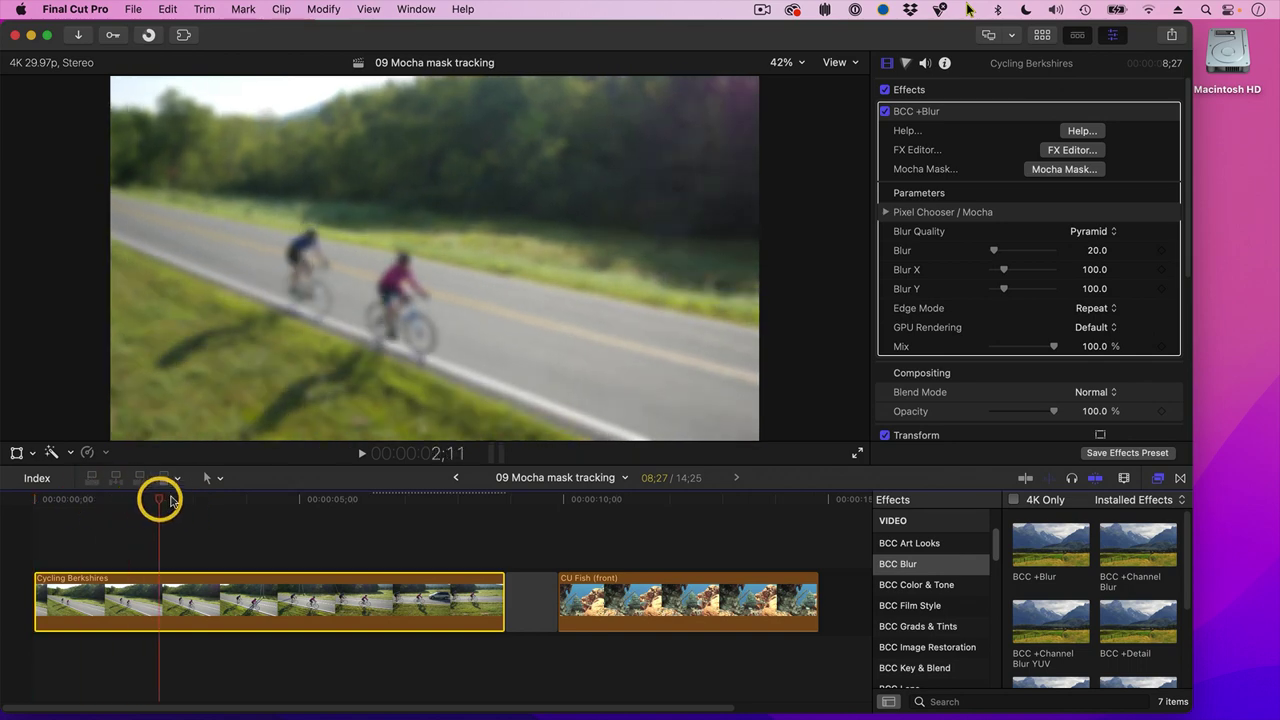
{"action": "left_click_drag", "start_coordinate": [168, 500], "coordinate": [97, 480]}
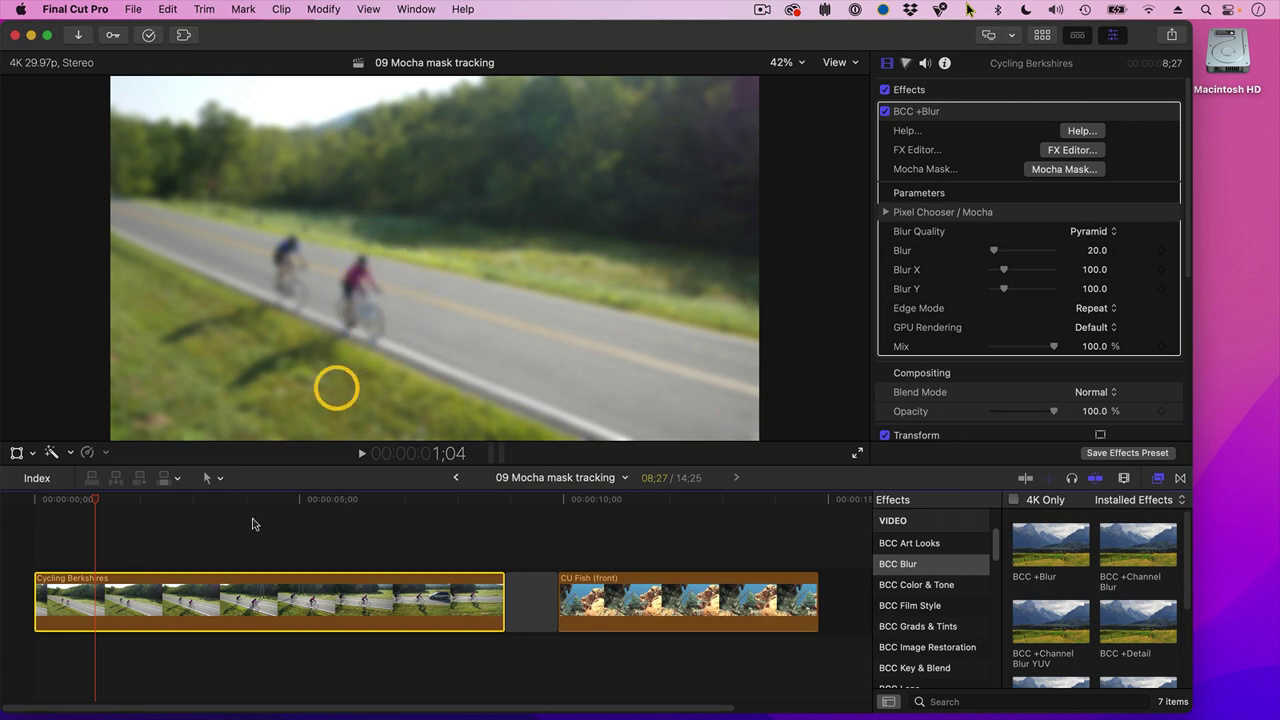
{"action": "left_click_drag", "start_coordinate": [91, 500], "coordinate": [34, 497]}
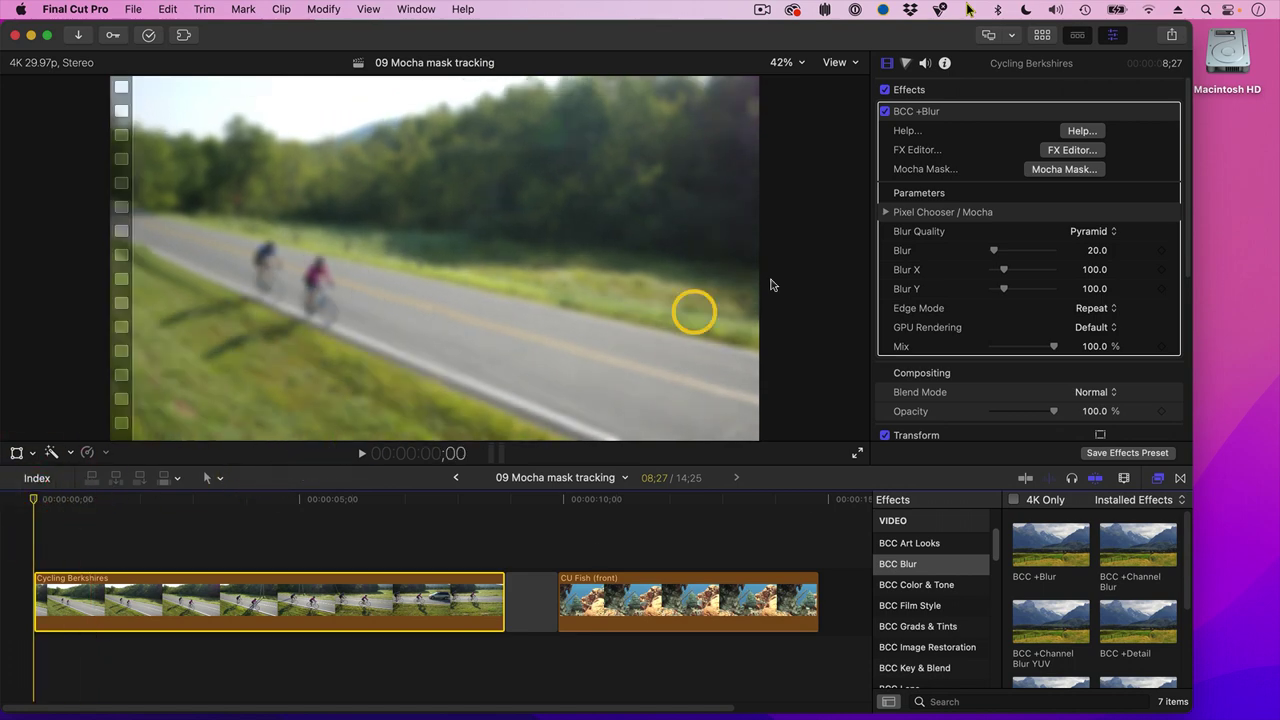
- Open the clip in Mocha Mask and select the B-spline elliptical X-spline layer drawing tool
{"action": "left_click", "coordinate": [1047, 176]}
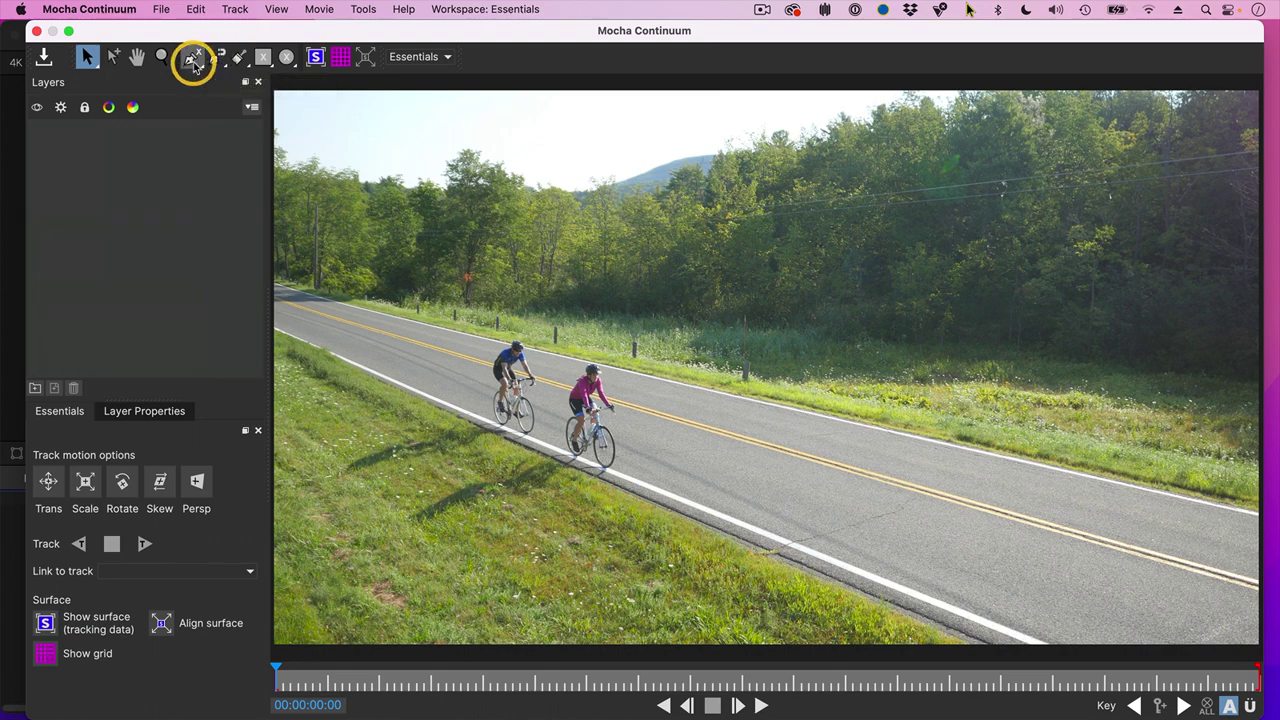
{"action": "left_click", "coordinate": [194, 62]}
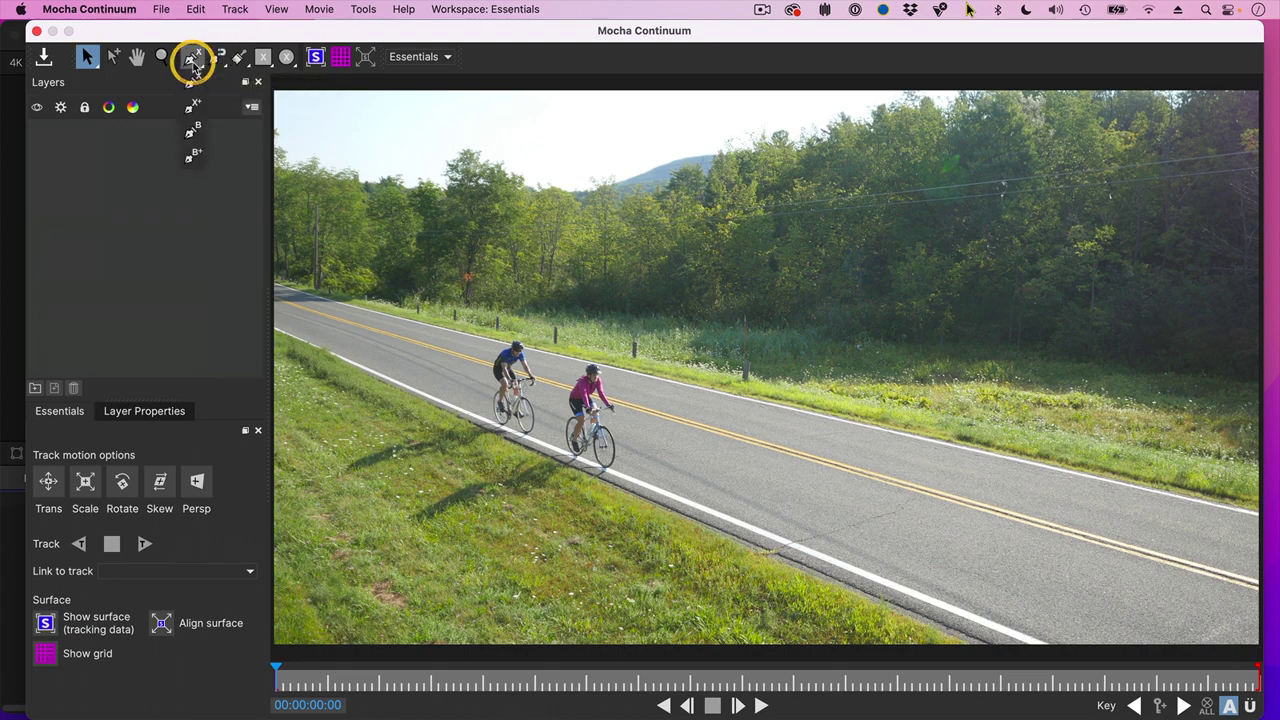
{"action": "left_click", "coordinate": [192, 130]}
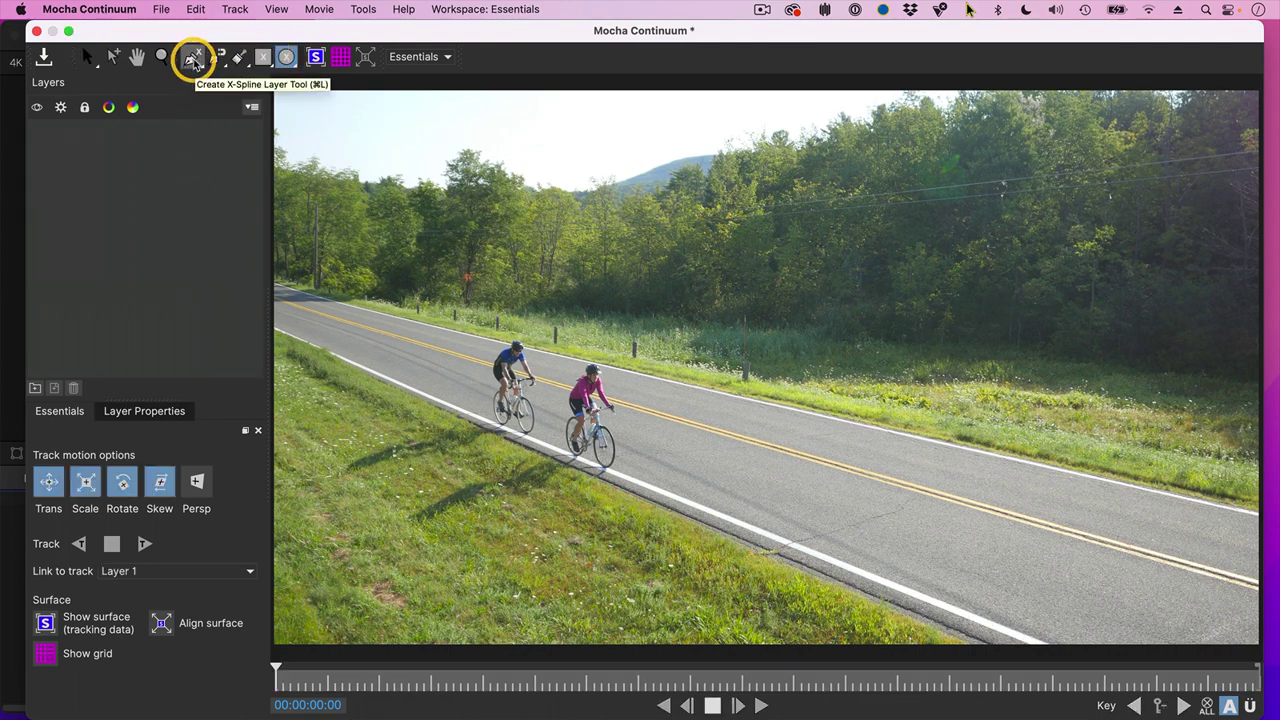
{"action": "left_click", "coordinate": [263, 56]}
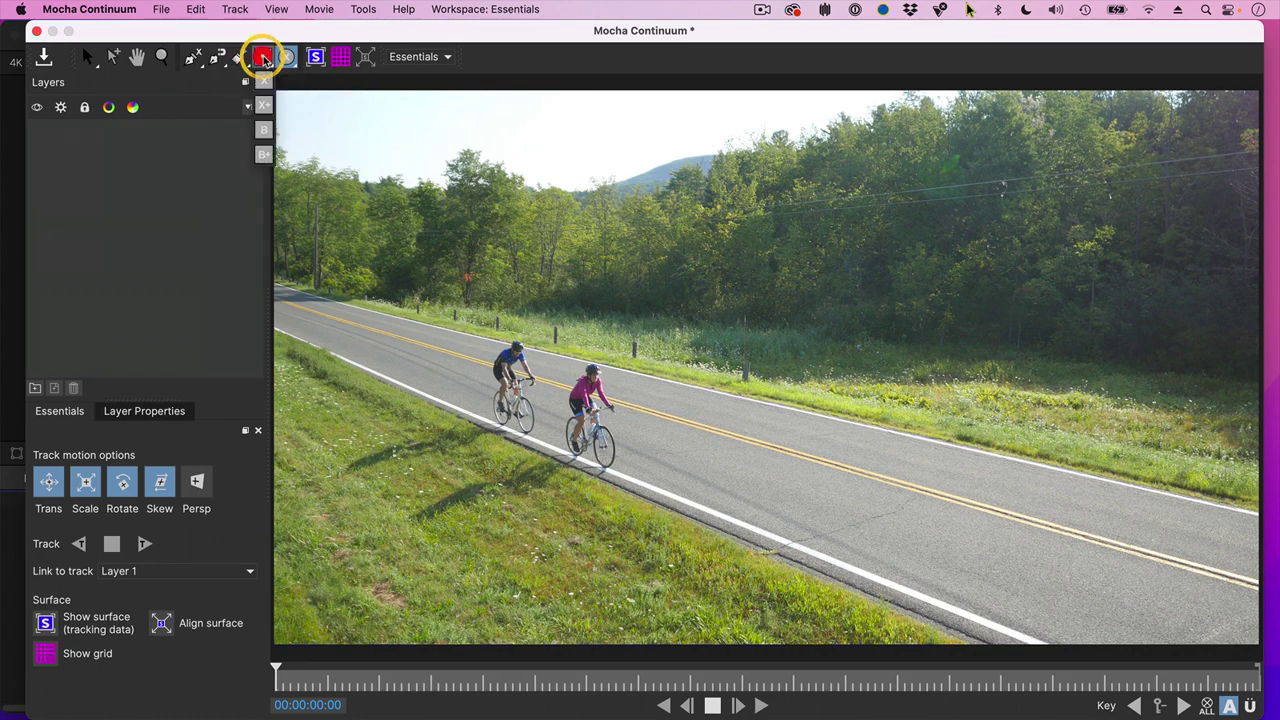
{"action": "left_click", "coordinate": [286, 57]}
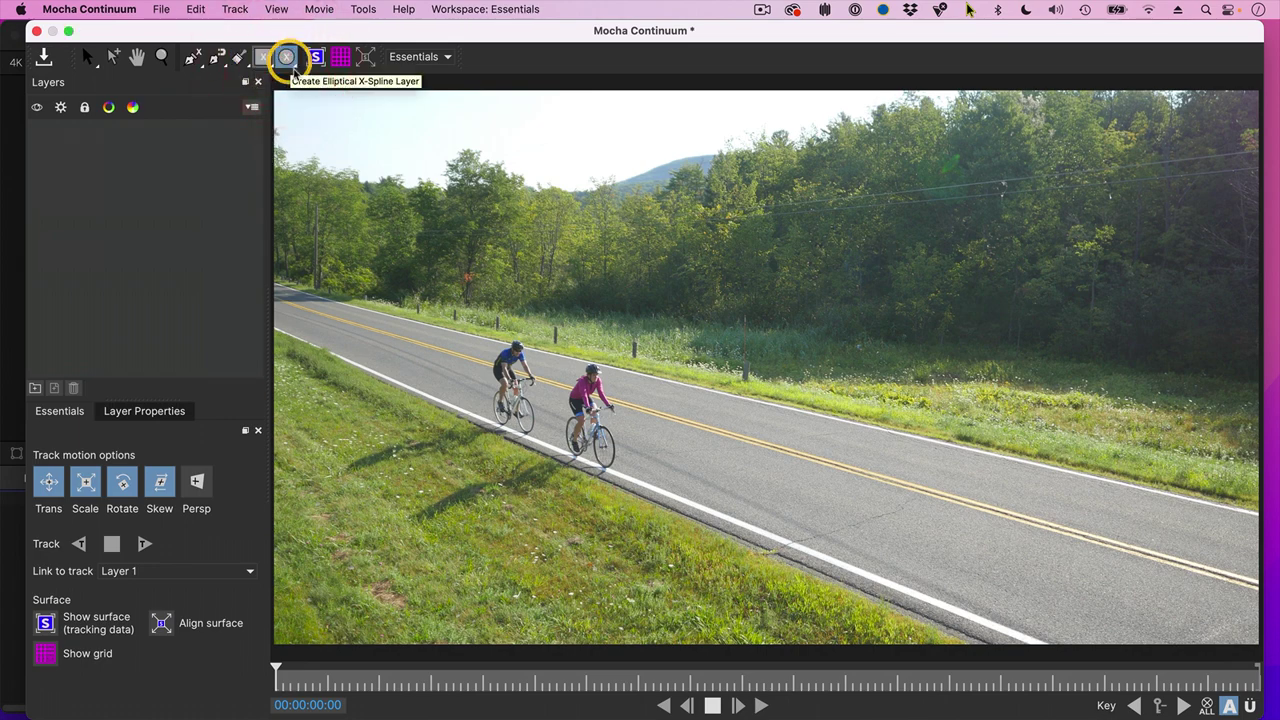
- Draw an elliptical spline around the pink-jersey cyclist and raise its bottom toward the wheels
{"action": "left_click_drag", "start_coordinate": [551, 337], "coordinate": [653, 513]}
{"action": "left_click", "coordinate": [649, 511]}
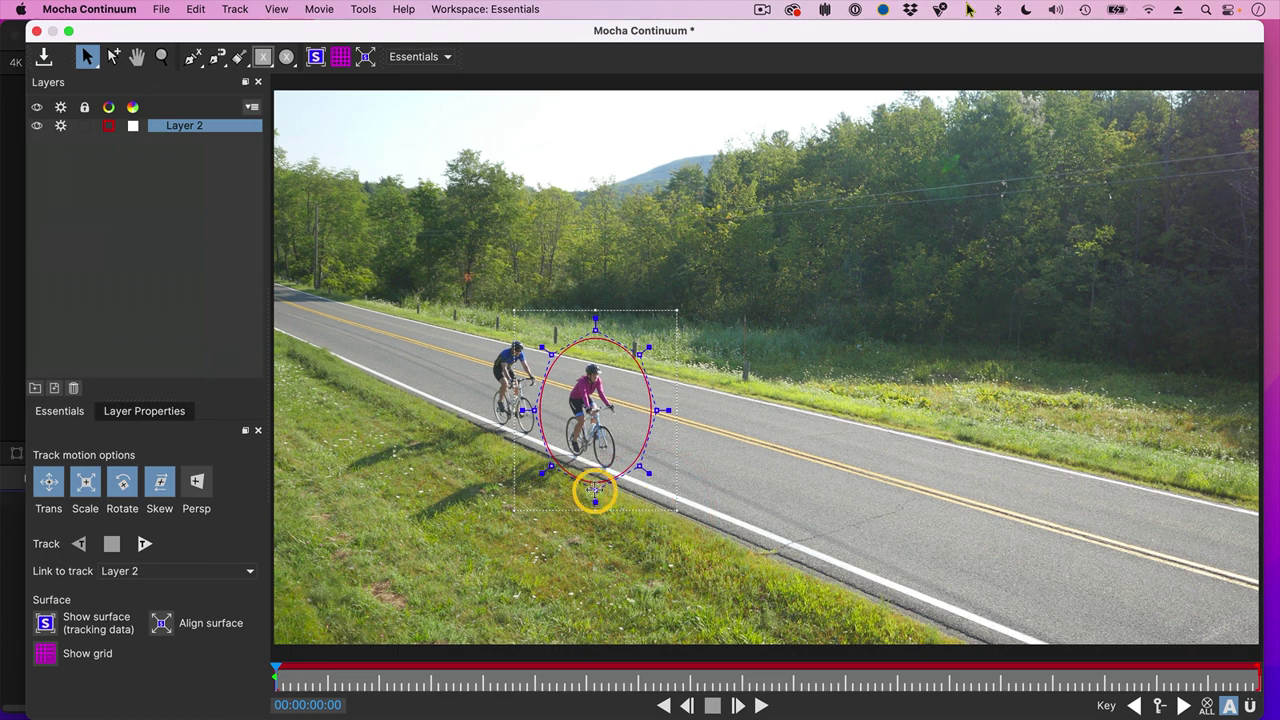
{"action": "left_click_drag", "start_coordinate": [595, 490], "coordinate": [641, 491]}
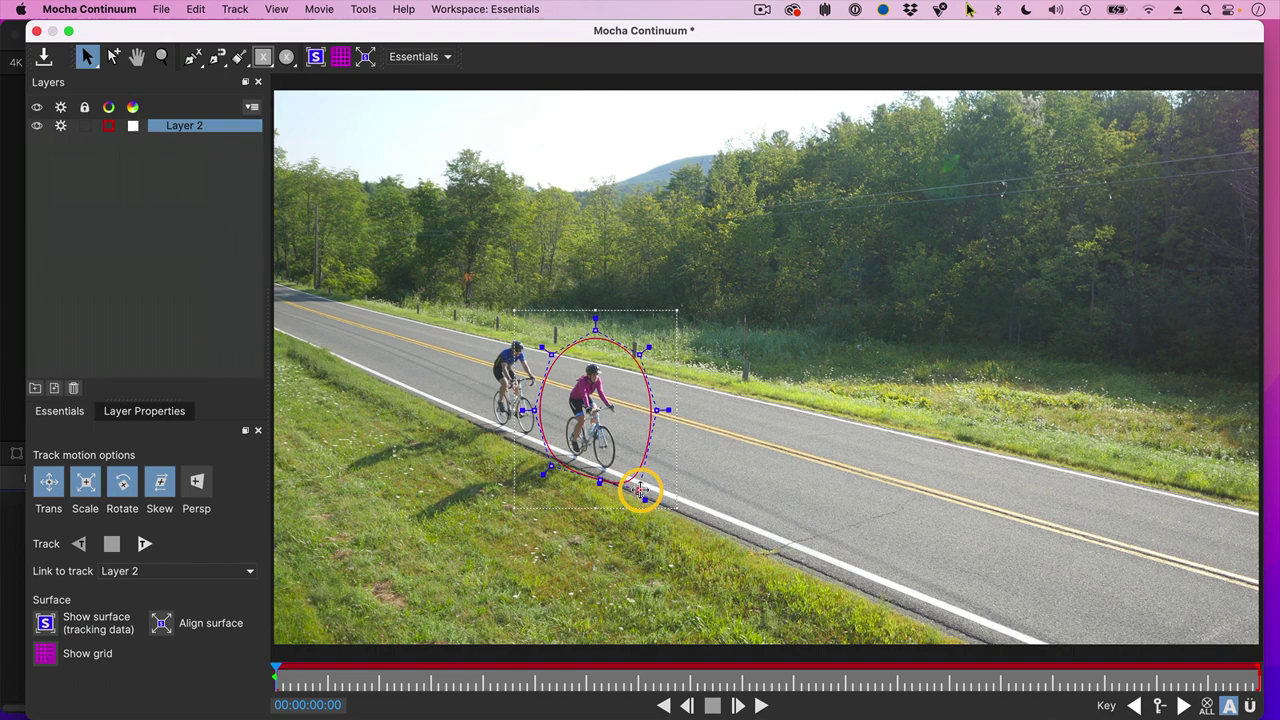
{"action": "left_click", "coordinate": [641, 491]}
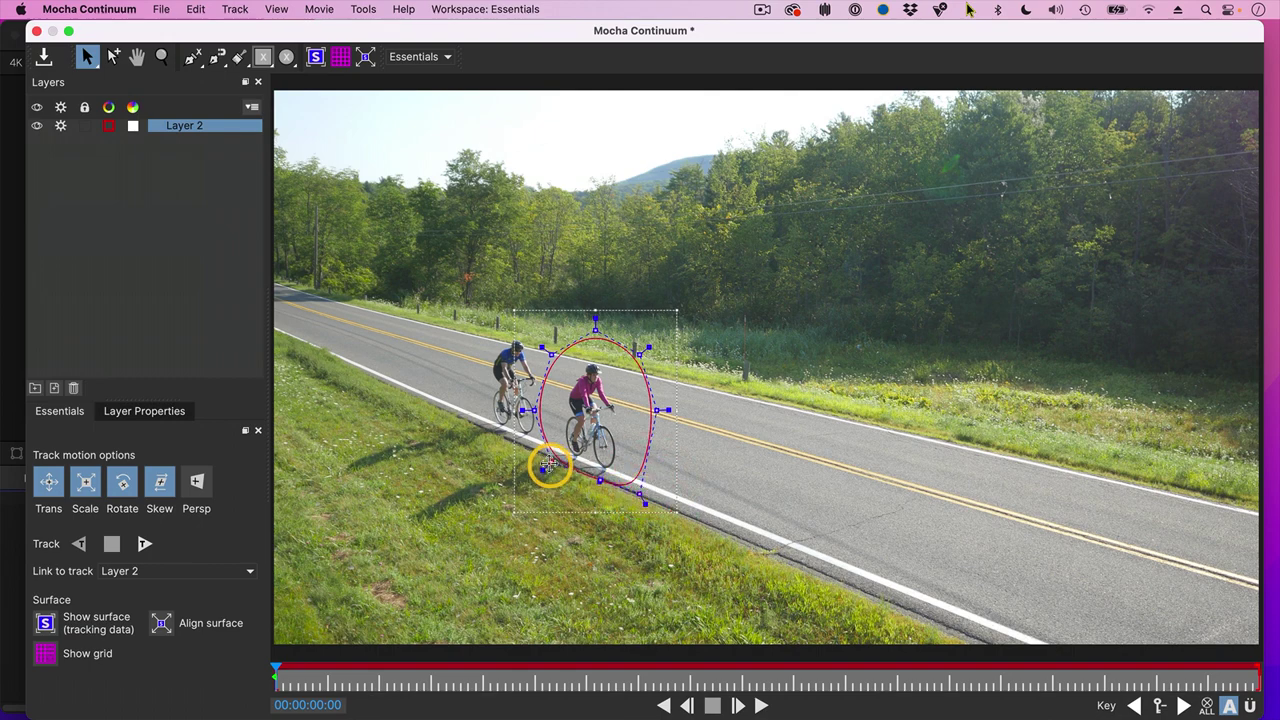
{"action": "left_click", "coordinate": [546, 468]}
{"action": "left_click", "coordinate": [599, 476]}
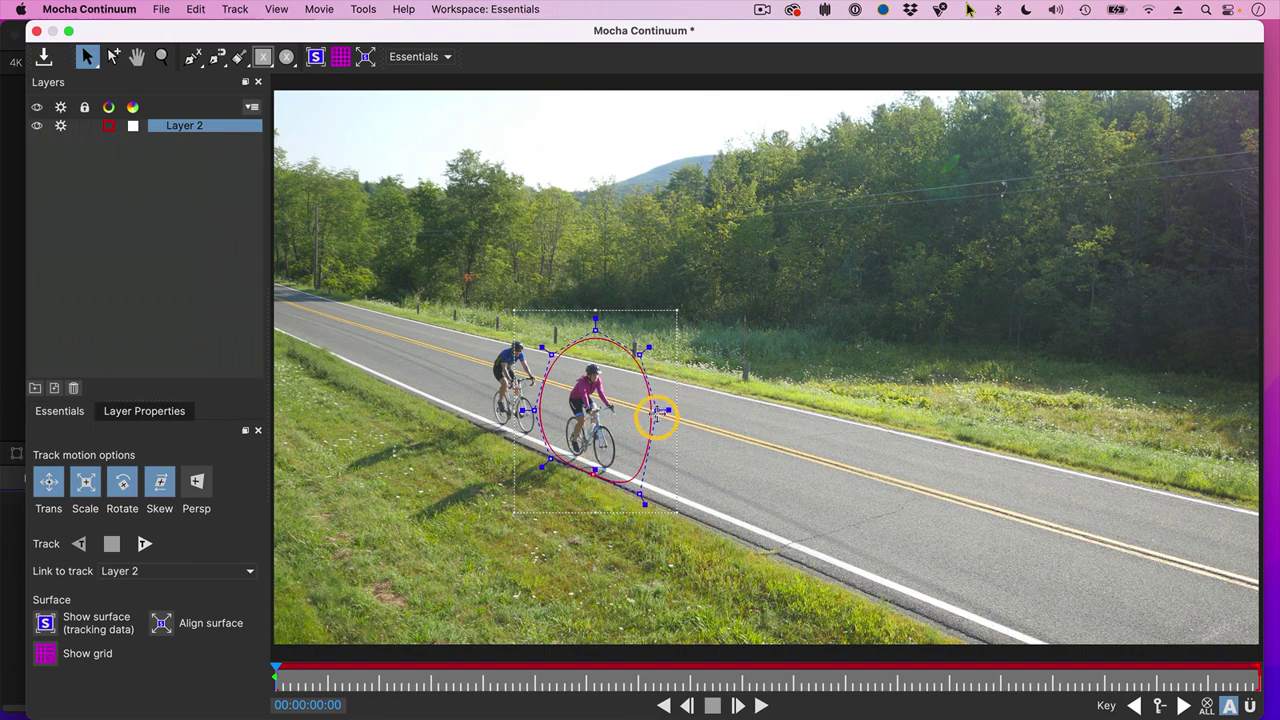
- Delete extra control points from the ellipse and pull the right point inward
{"action": "right_click", "coordinate": [641, 356]}
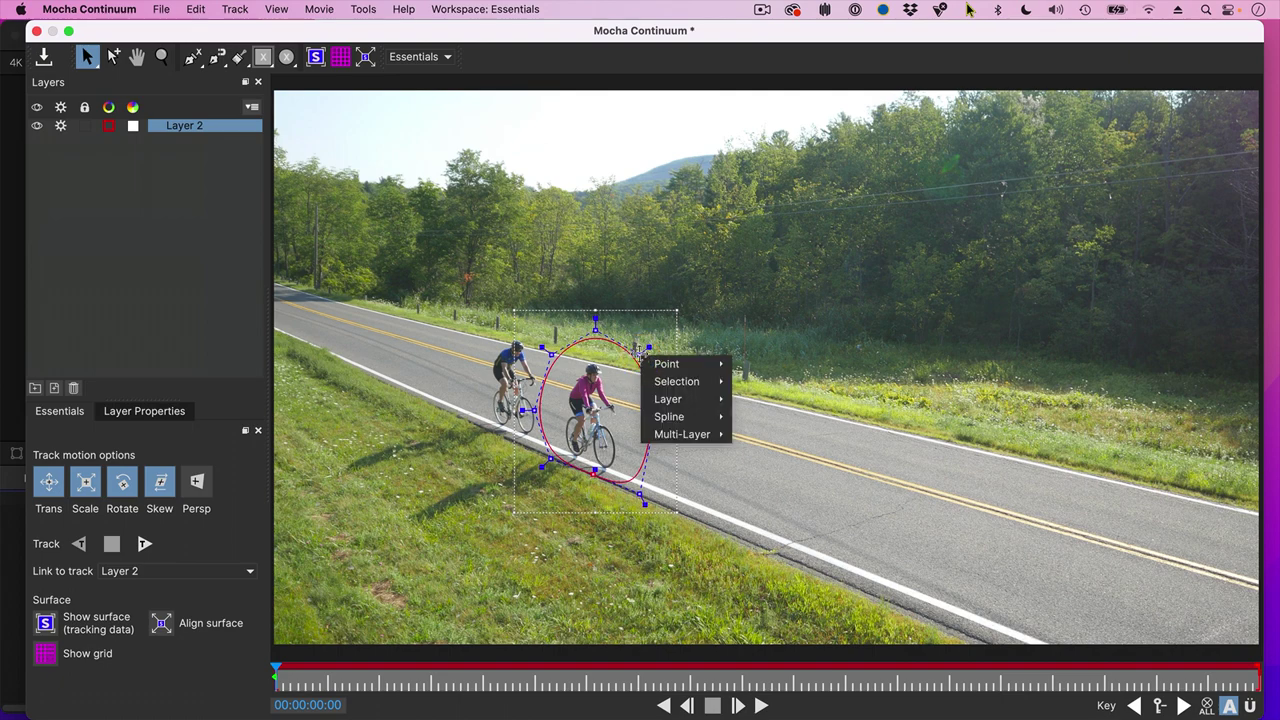
{"action": "mouse_move", "coordinate": [672, 362]}
{"action": "left_click", "coordinate": [765, 436]}
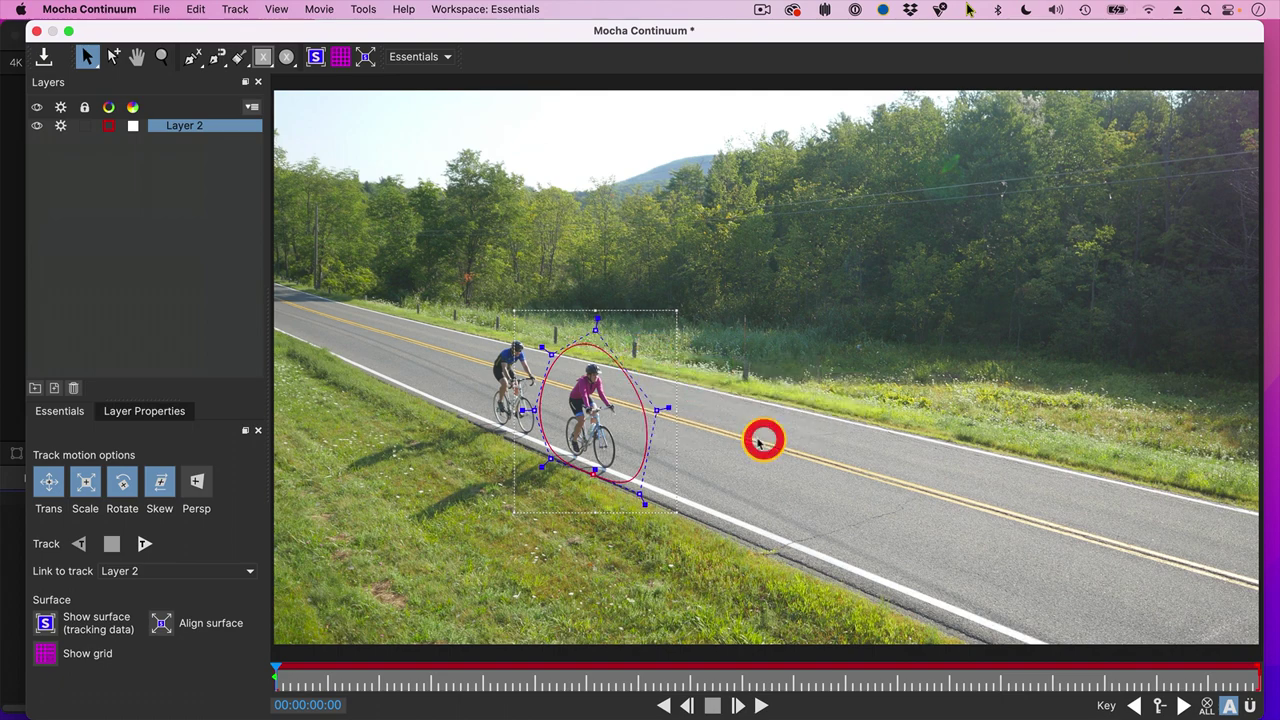
{"action": "left_click_drag", "start_coordinate": [655, 408], "coordinate": [631, 389]}
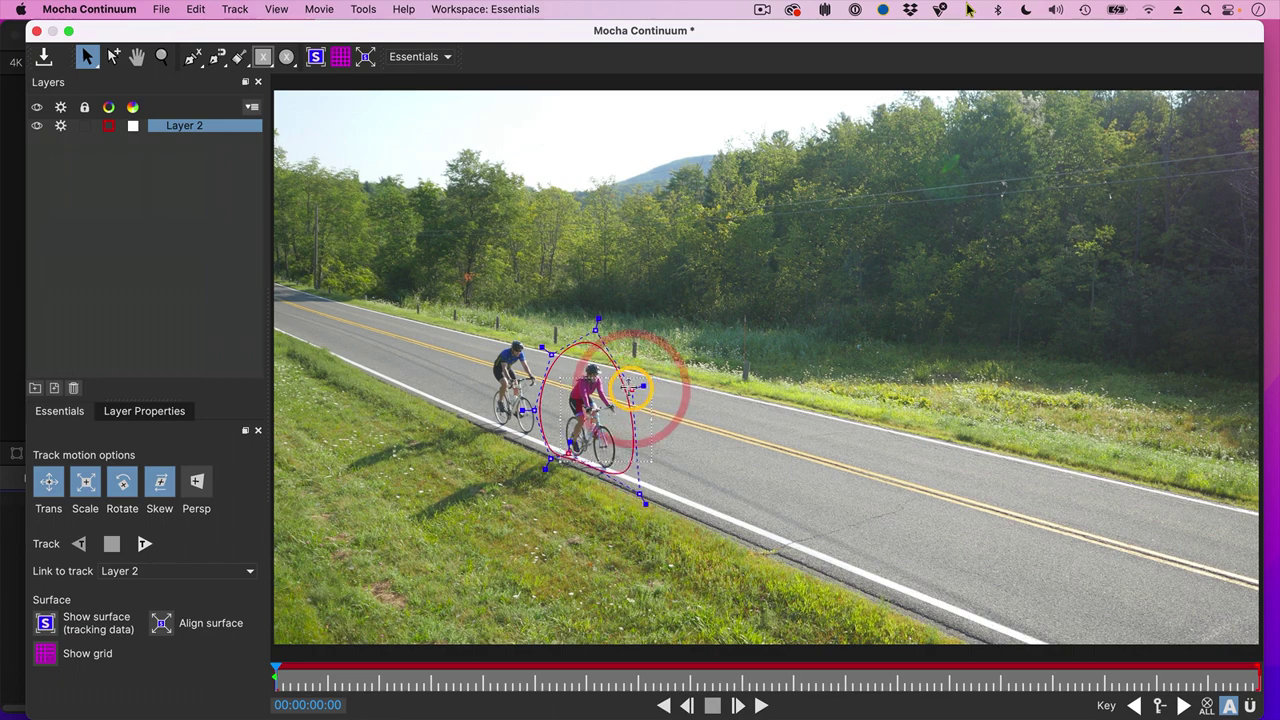
{"action": "left_click", "coordinate": [535, 412]}
{"action": "right_click", "coordinate": [535, 412]}
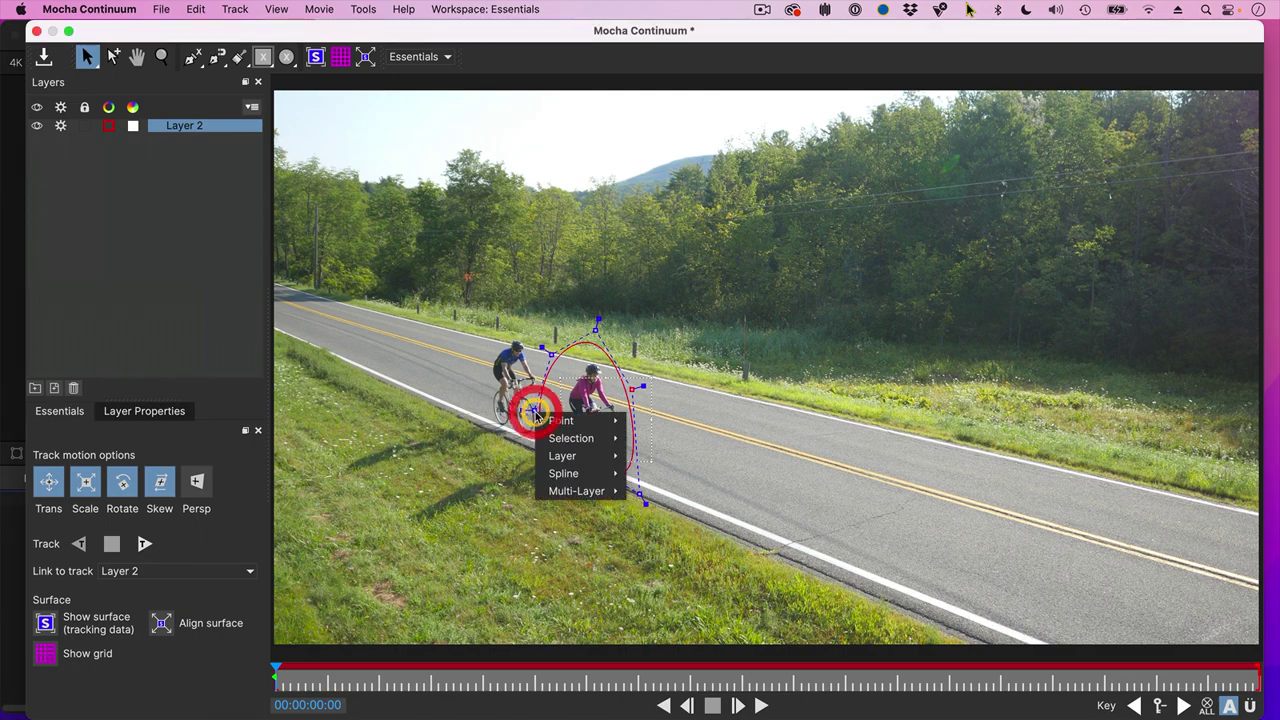
{"action": "mouse_move", "coordinate": [540, 419]}
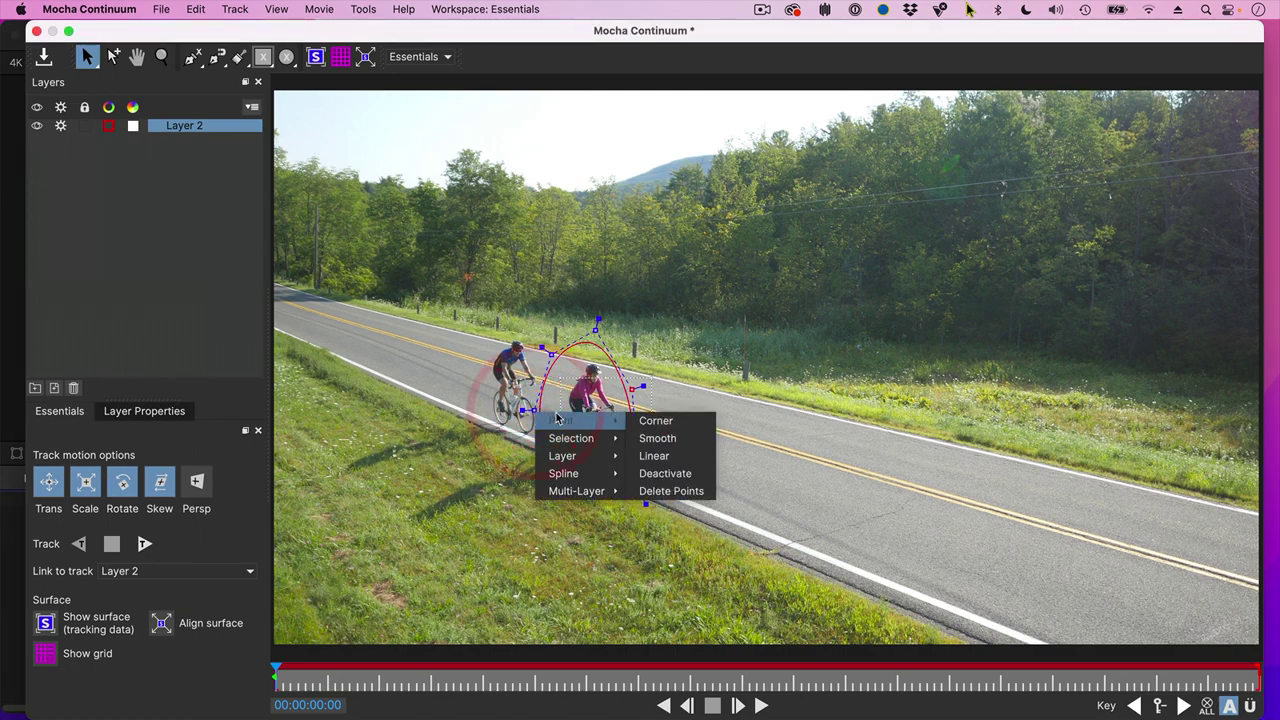
{"action": "left_click", "coordinate": [666, 506]}
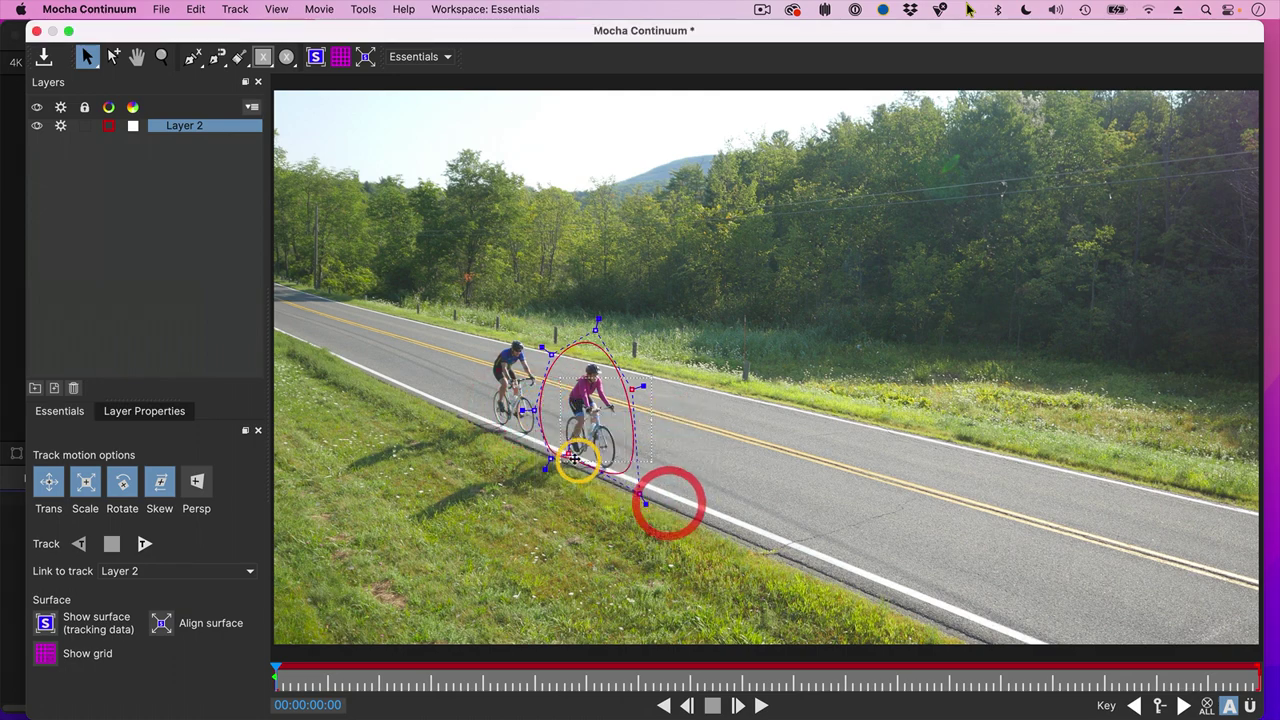
{"action": "mouse_move", "coordinate": [580, 424]}
{"action": "left_click", "coordinate": [651, 488]}
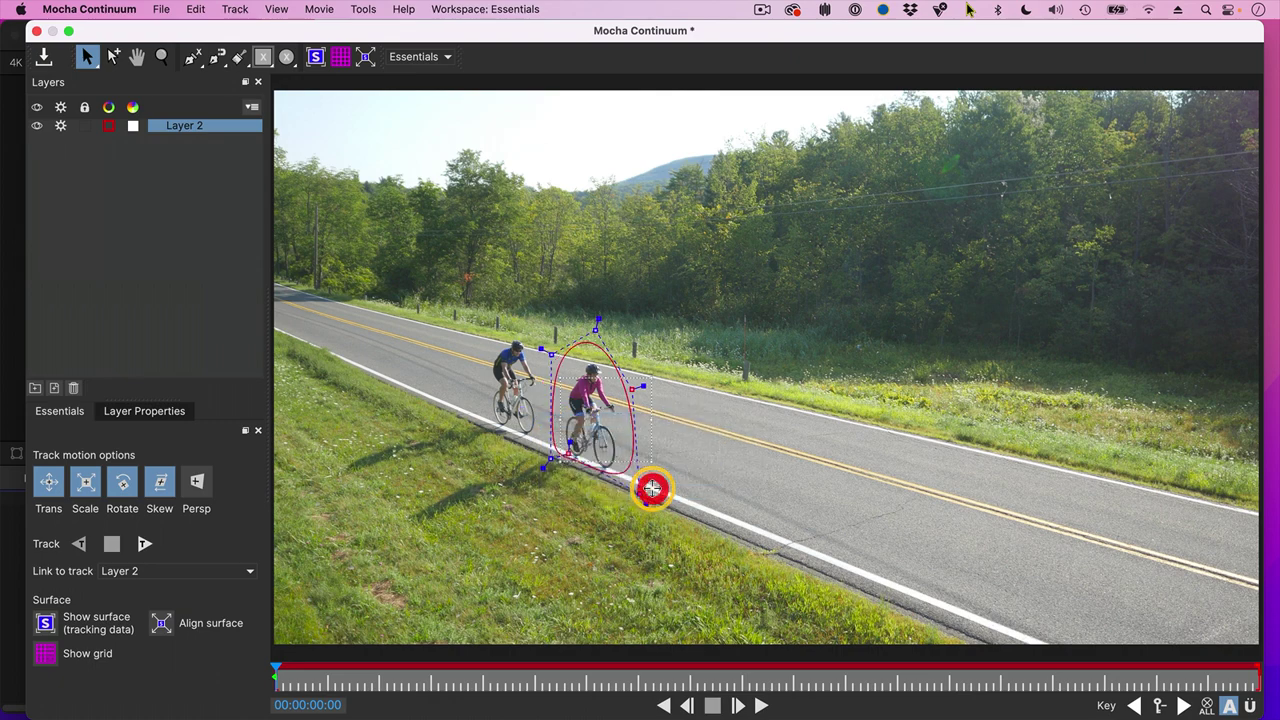
- Drag the remaining points to wrap the outline snugly around the rider and rear wheel
{"action": "mouse_move", "coordinate": [548, 354]}
{"action": "left_mouse_down"}
{"action": "mouse_move", "coordinate": [539, 382]}
{"action": "mouse_move", "coordinate": [550, 338]}
{"action": "mouse_move", "coordinate": [555, 352]}
{"action": "left_mouse_up"}
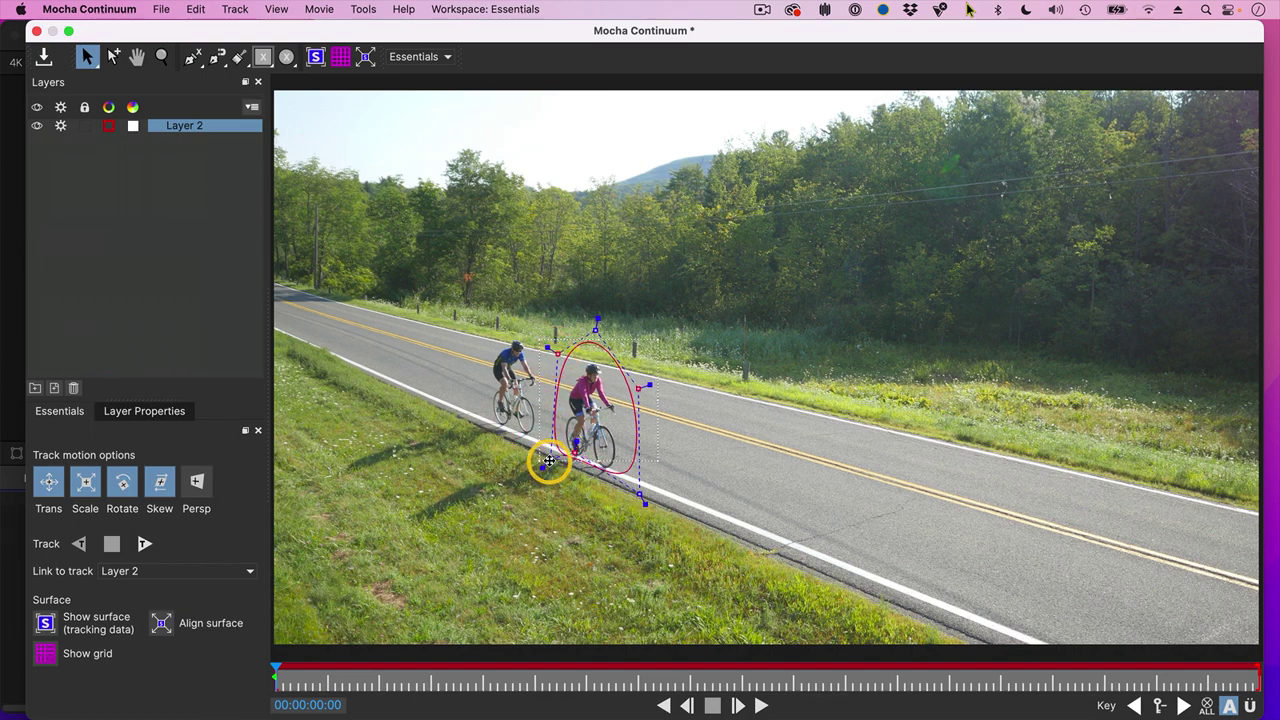
{"action": "mouse_move", "coordinate": [543, 457]}
{"action": "left_mouse_down"}
{"action": "mouse_move", "coordinate": [583, 479]}
{"action": "mouse_move", "coordinate": [545, 472]}
{"action": "mouse_move", "coordinate": [551, 459]}
{"action": "left_mouse_up"}
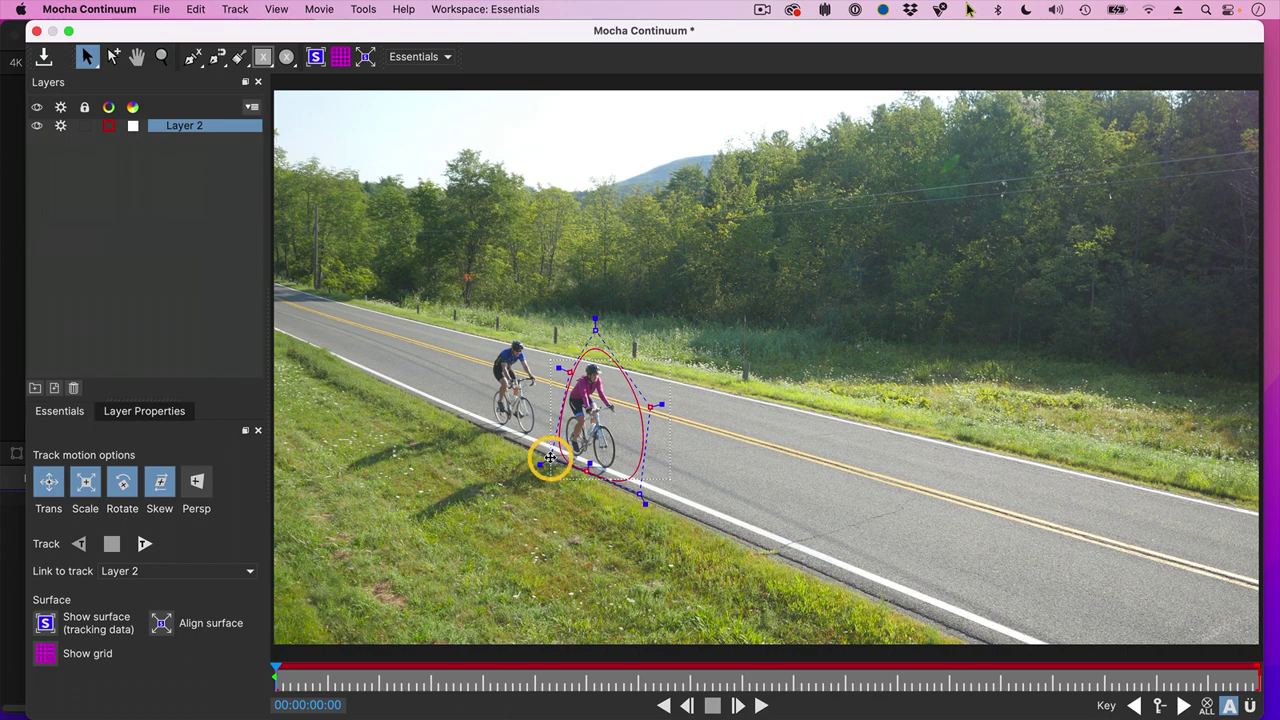
{"action": "left_click", "coordinate": [525, 502]}
{"action": "left_click_drag", "start_coordinate": [525, 502], "coordinate": [567, 370]}
{"action": "left_click", "coordinate": [563, 371]}
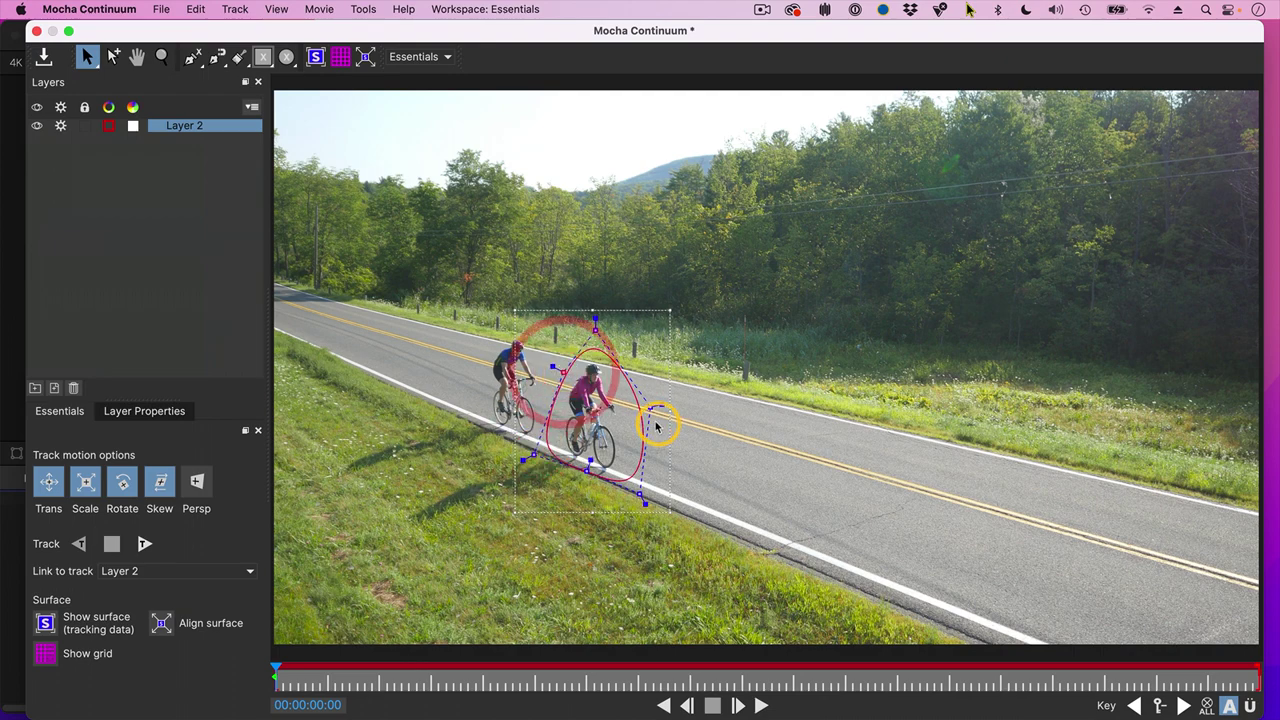
{"action": "left_click_drag", "start_coordinate": [648, 407], "coordinate": [629, 407]}
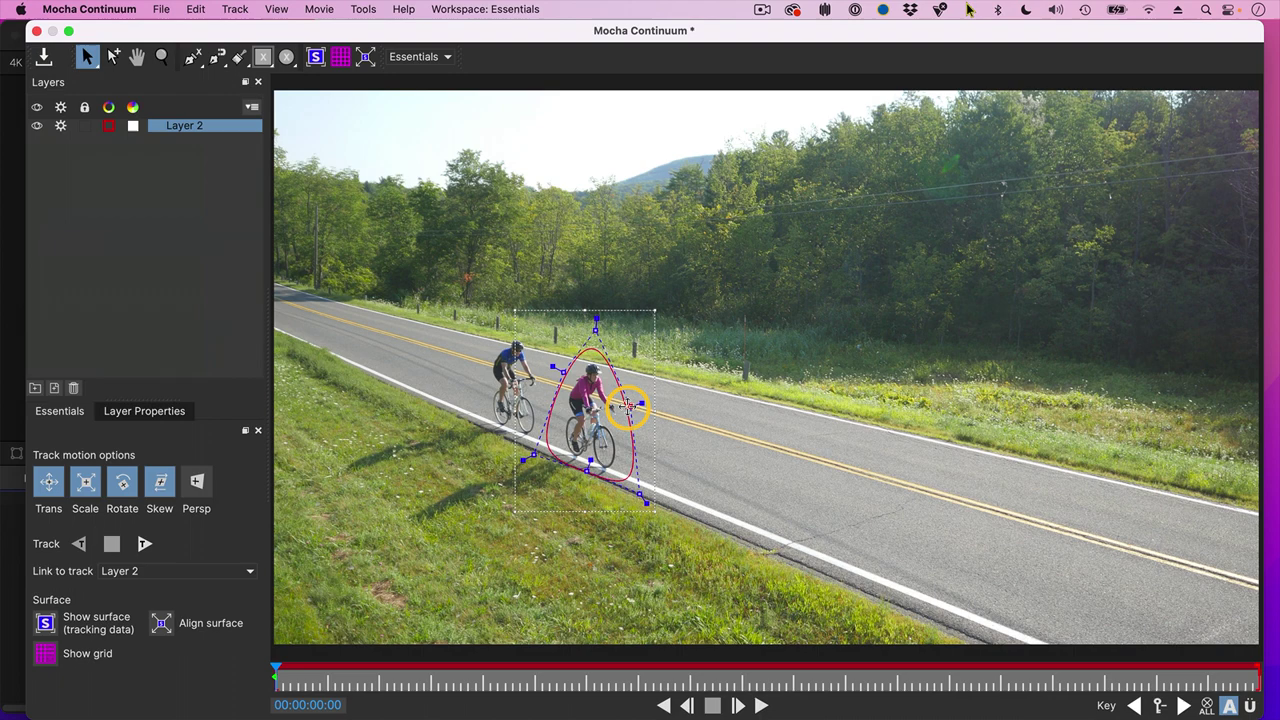
{"action": "left_click", "coordinate": [629, 407]}
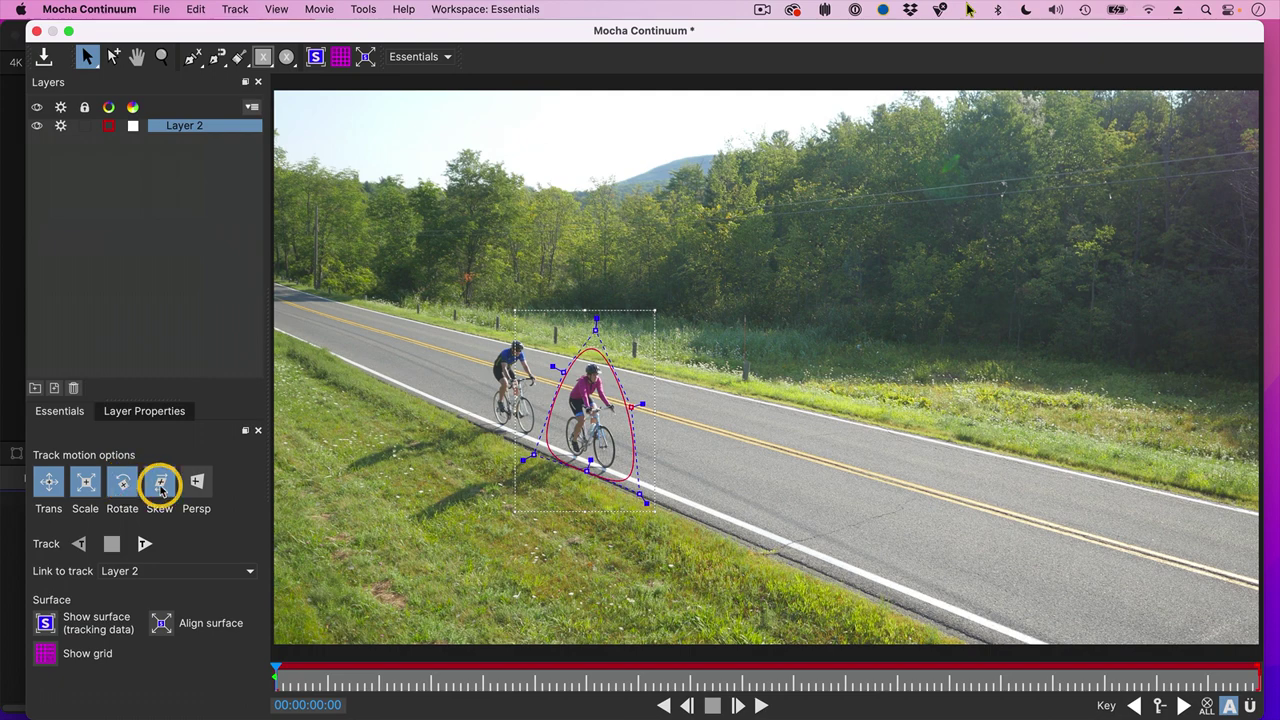
- Turn on Skew tracking for Layer 2 alongside Trans, Scale and Rotate, leaving Persp off
{"action": "left_click", "coordinate": [161, 485]}
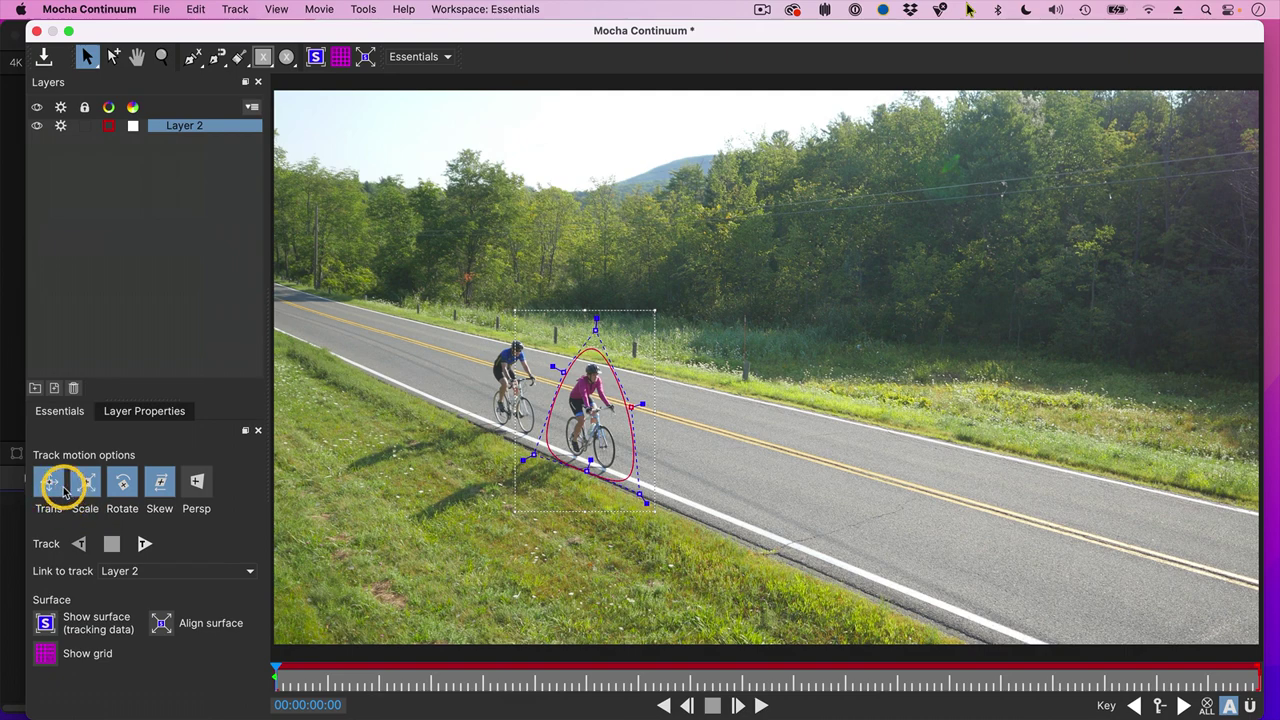
- Track Layer 2 forward to 00:00:02:18, then pull the spline's points in to refit the cyclist
{"action": "left_click", "coordinate": [144, 543]}
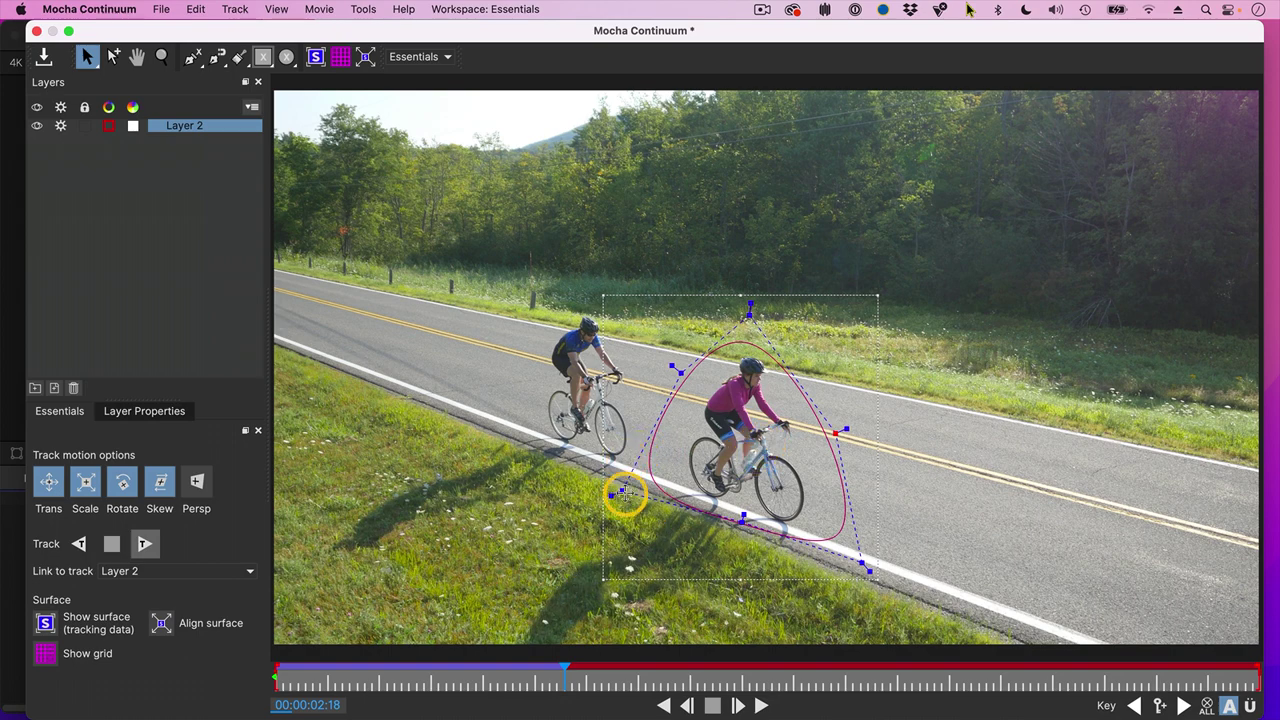
{"action": "left_click_drag", "start_coordinate": [620, 492], "coordinate": [645, 491]}
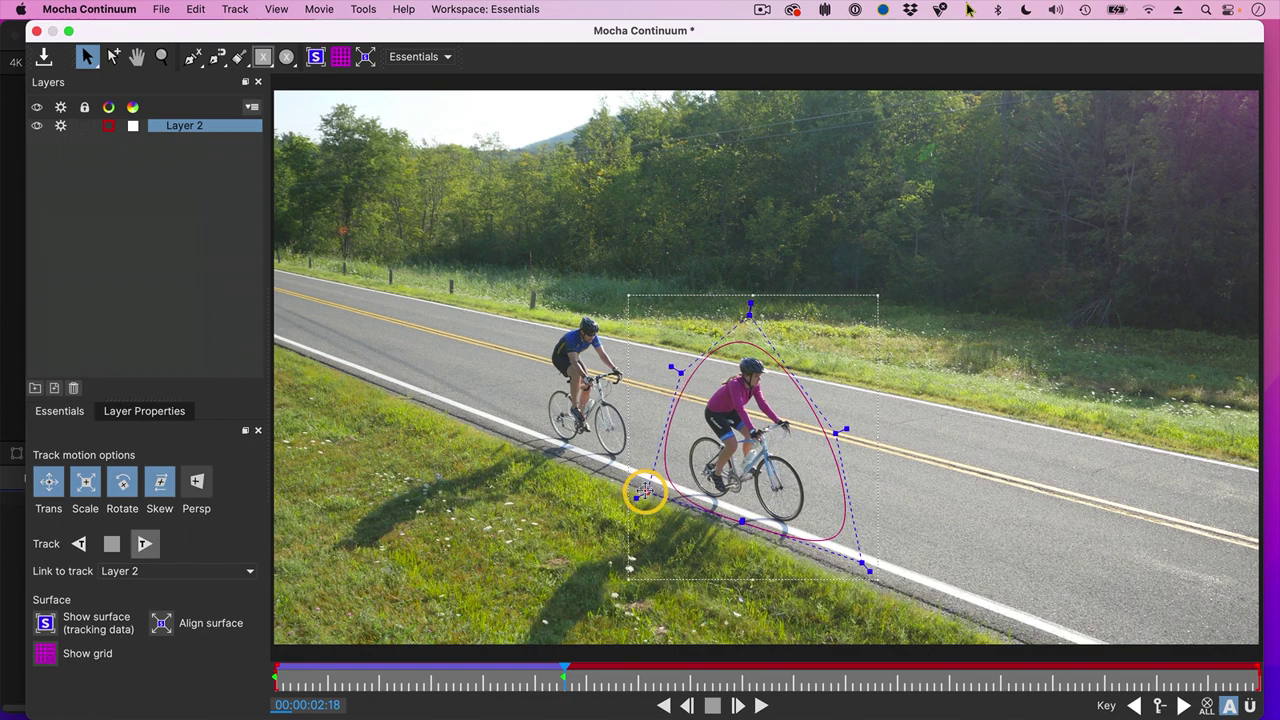
{"action": "left_click", "coordinate": [646, 492]}
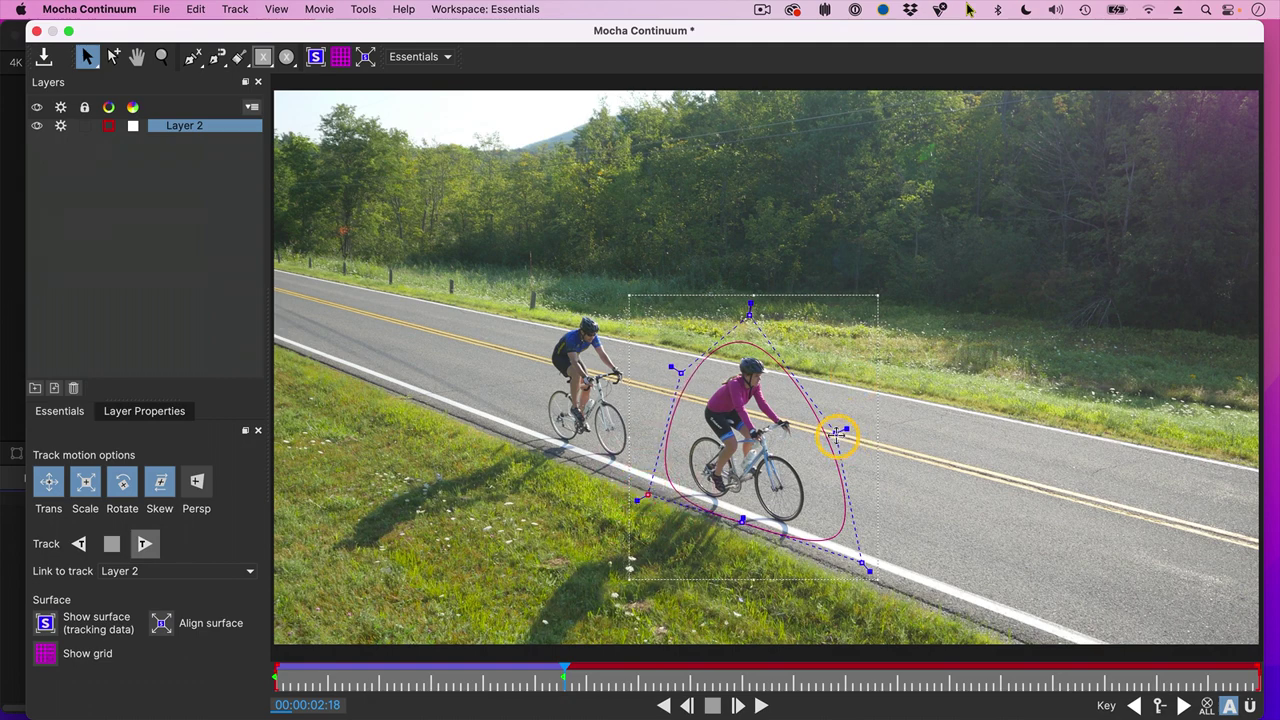
{"action": "left_click_drag", "start_coordinate": [836, 432], "coordinate": [823, 436]}
{"action": "left_click", "coordinate": [822, 430]}
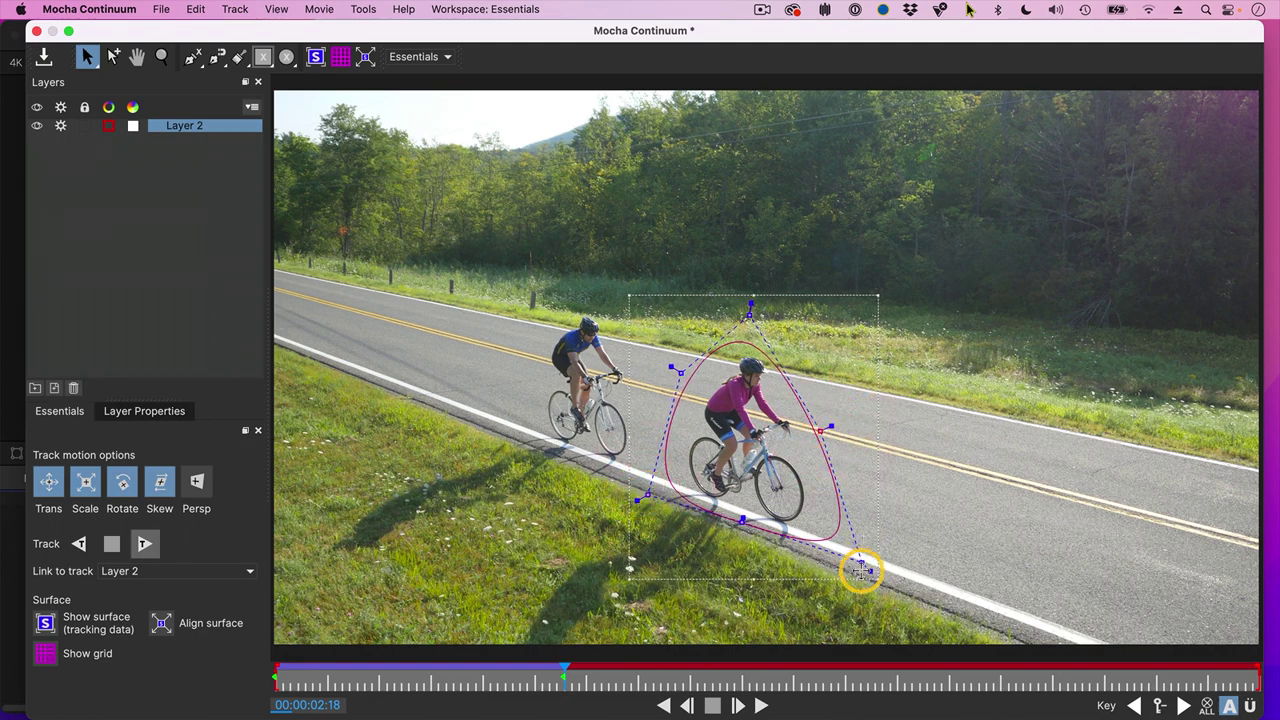
{"action": "left_click_drag", "start_coordinate": [861, 570], "coordinate": [829, 550]}
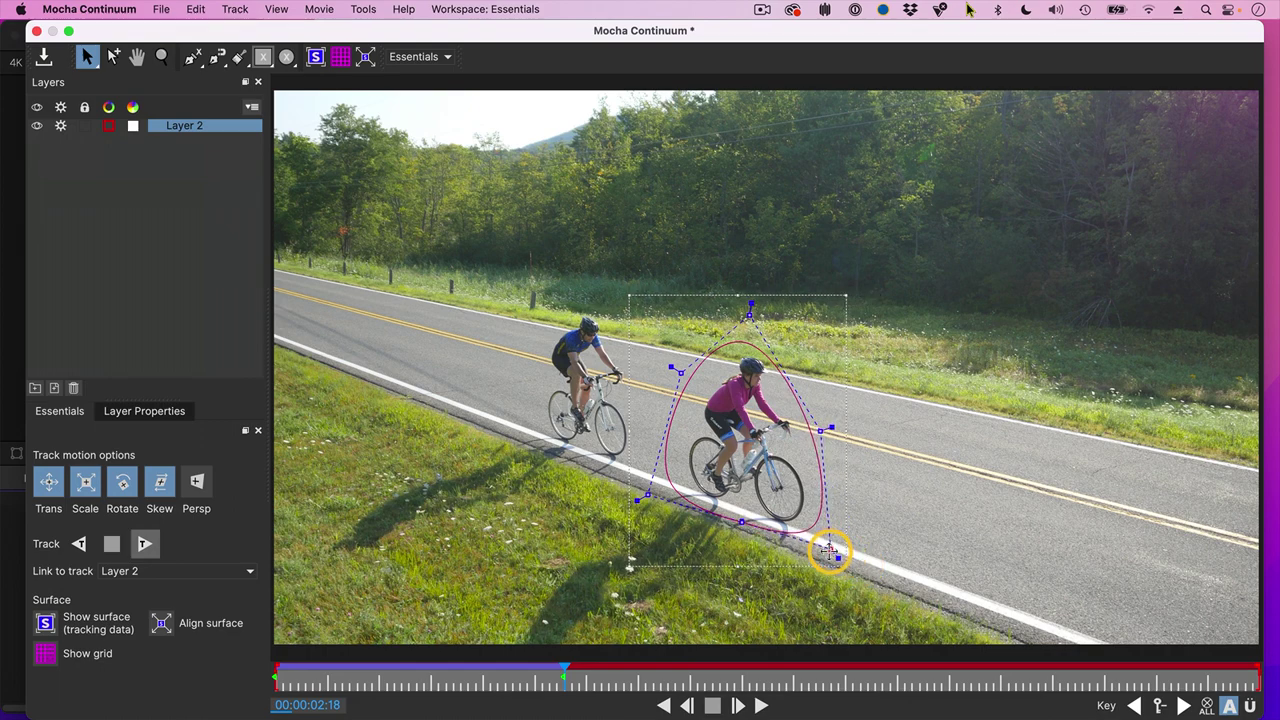
{"action": "left_click", "coordinate": [829, 552]}
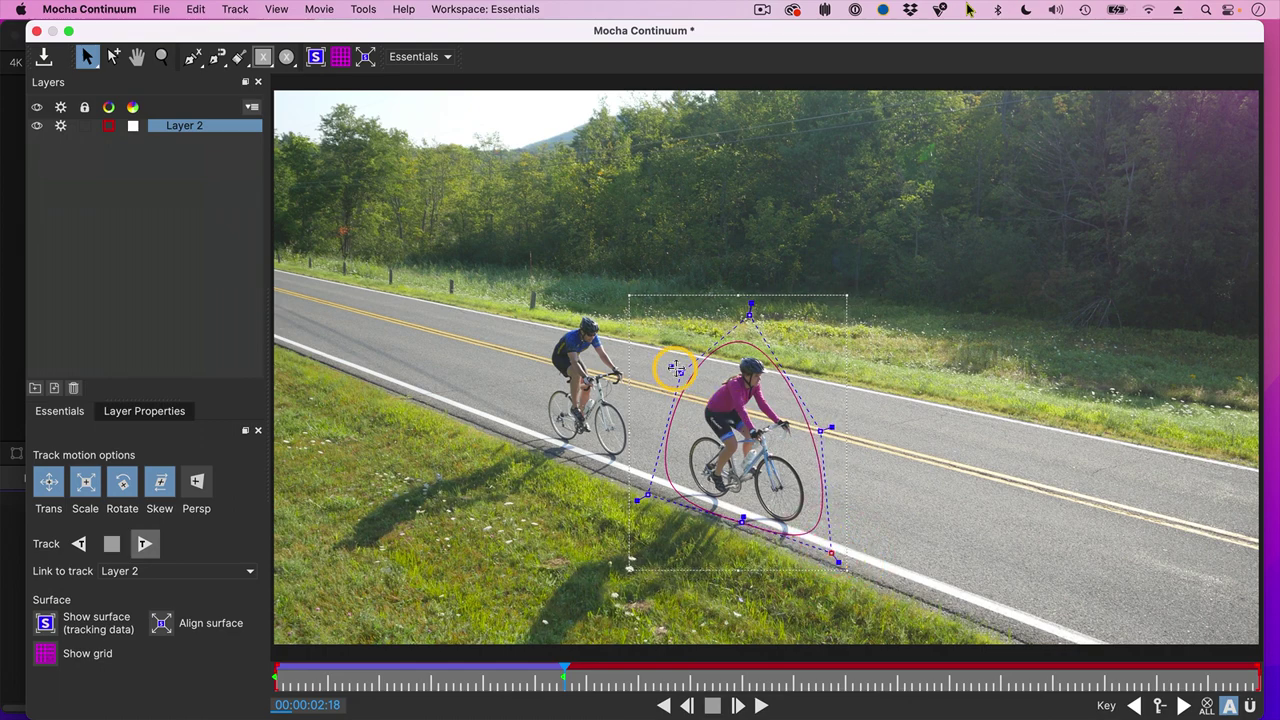
{"action": "left_click_drag", "start_coordinate": [677, 370], "coordinate": [693, 372]}
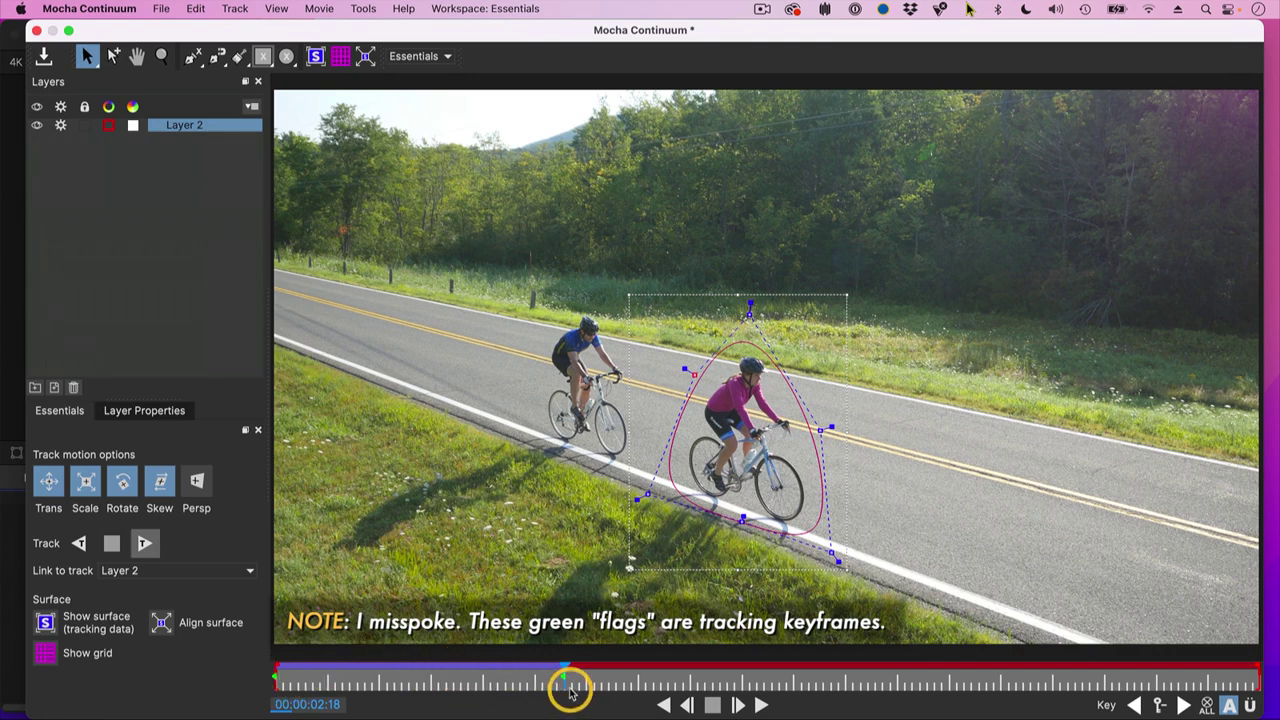
- Run Track Forward twice so Layer 2 follows the cyclist to 00:00:08:26
{"action": "left_click", "coordinate": [143, 543]}
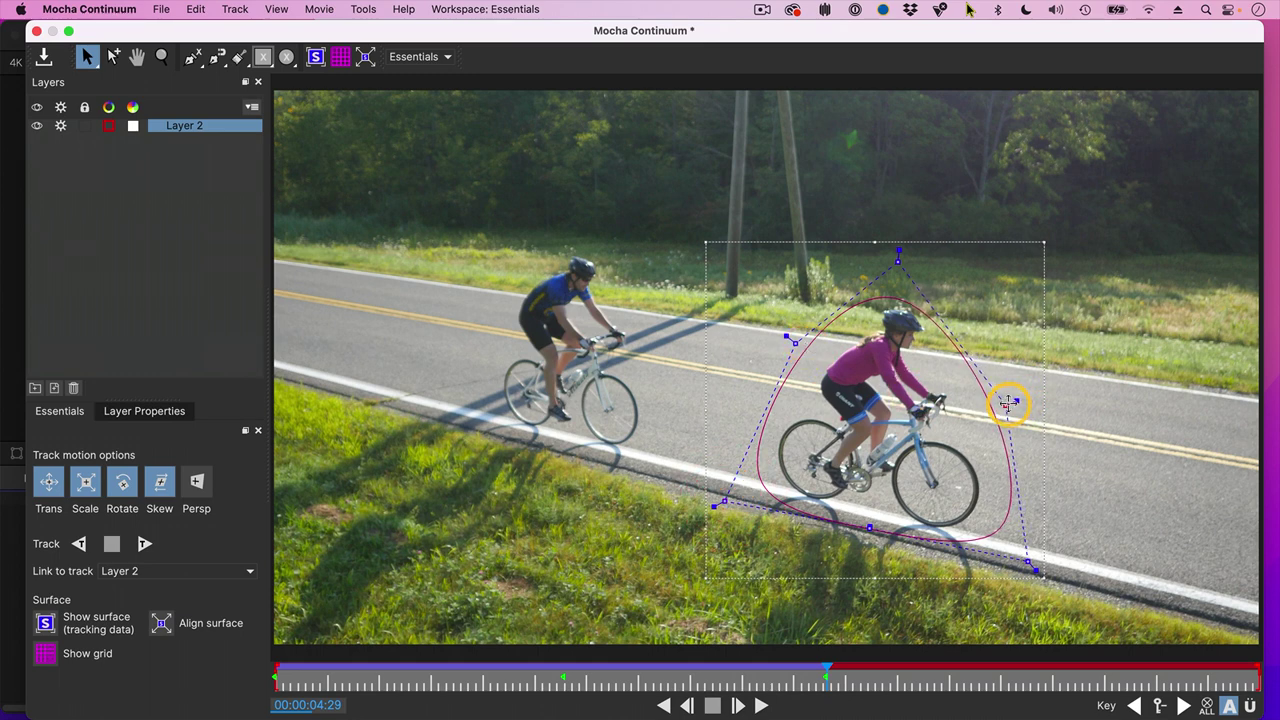
{"action": "left_click", "coordinate": [140, 543]}
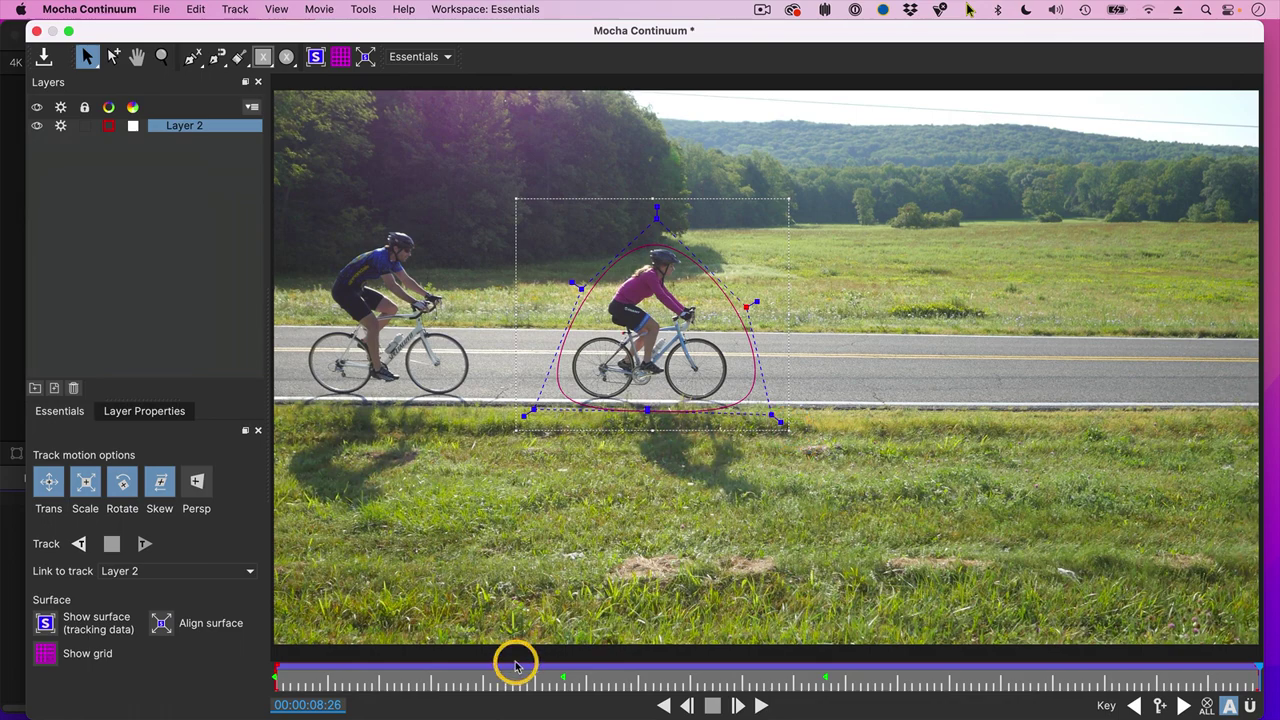
- Rerun the forward track from the first frame, then close Mocha and save the mask project
{"action": "key", "text": "Home"}
{"action": "key", "text": "t"}
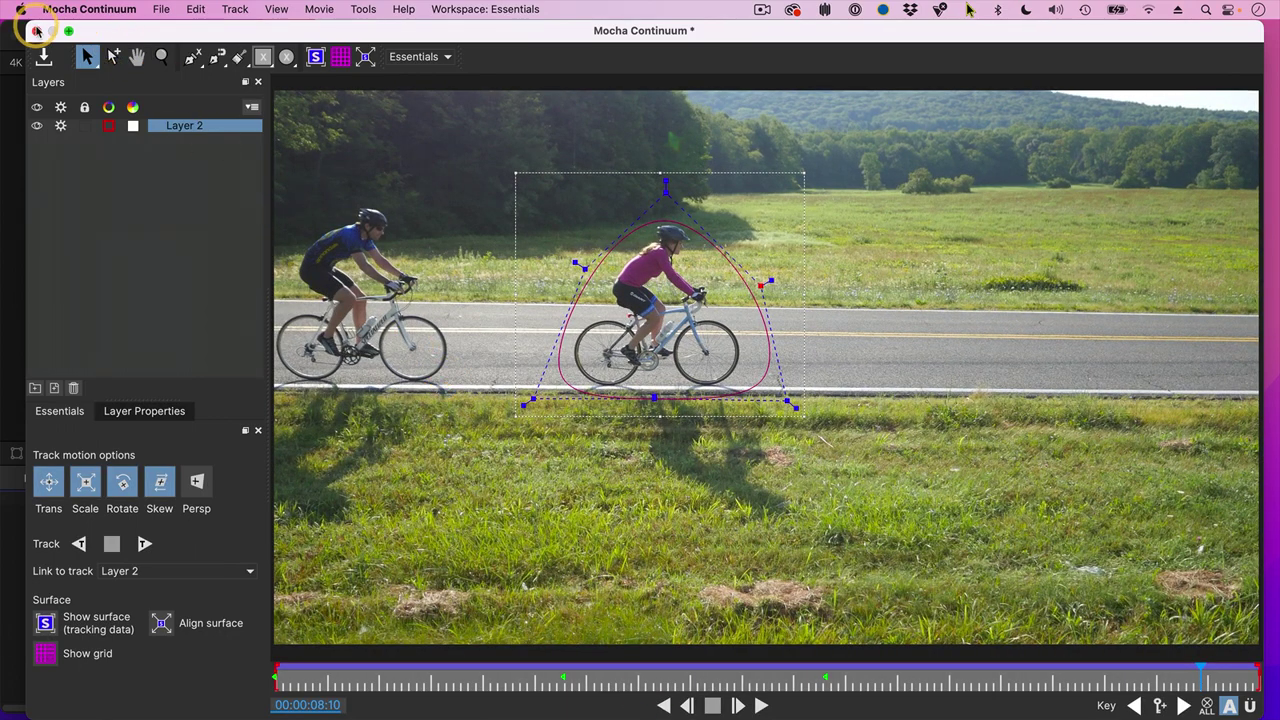
{"action": "left_click", "coordinate": [35, 31]}
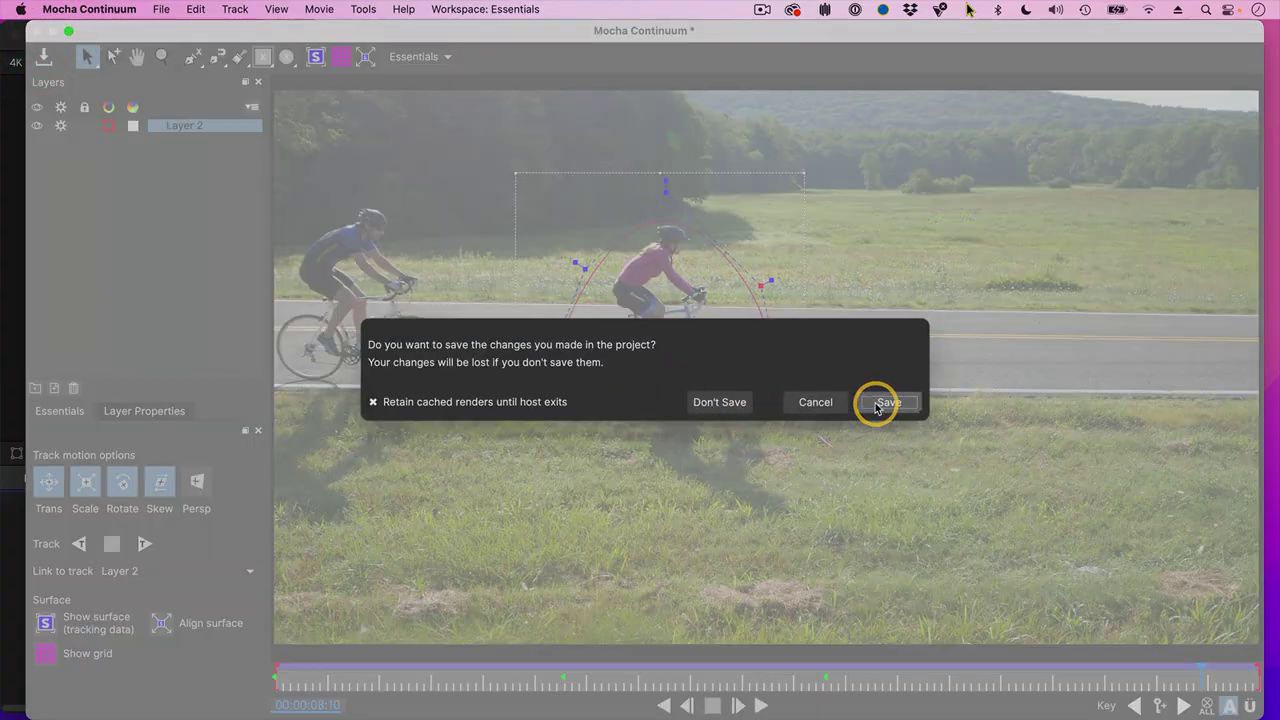
{"action": "left_click", "coordinate": [887, 402]}
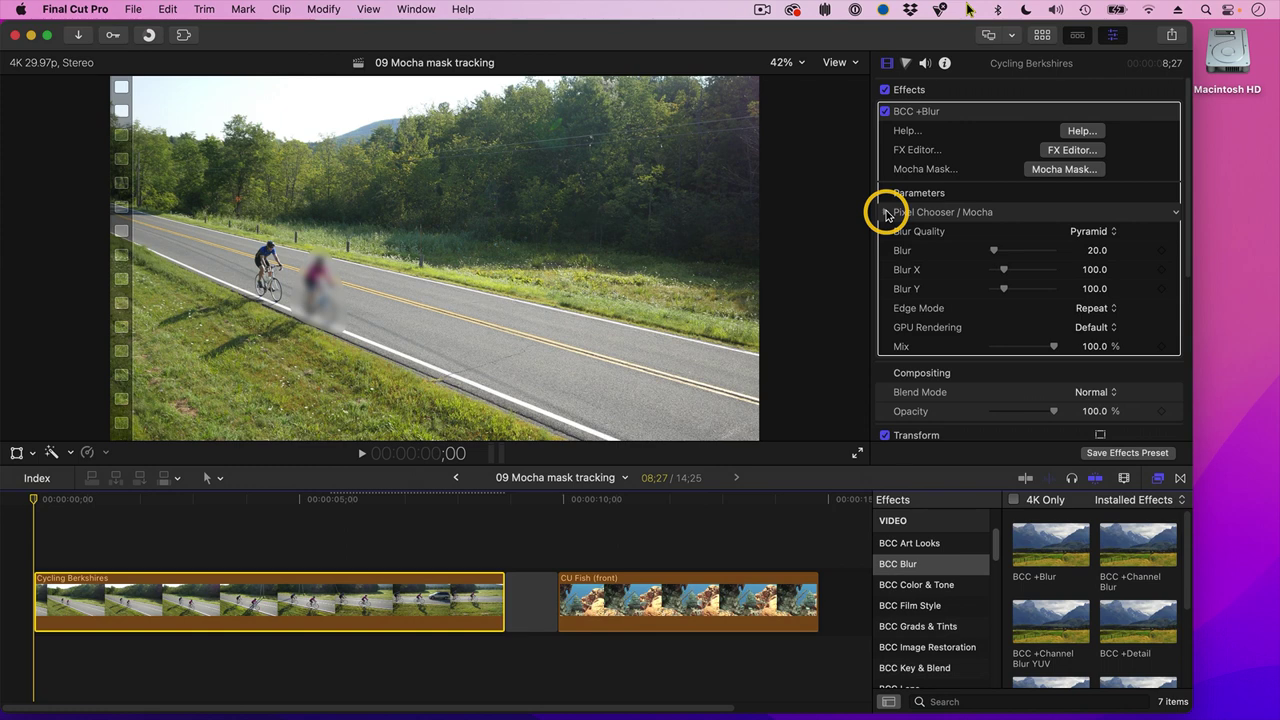
- Expand the Pixel Chooser / Mocha settings and briefly preview the mask as white on black
{"action": "left_click", "coordinate": [886, 213]}
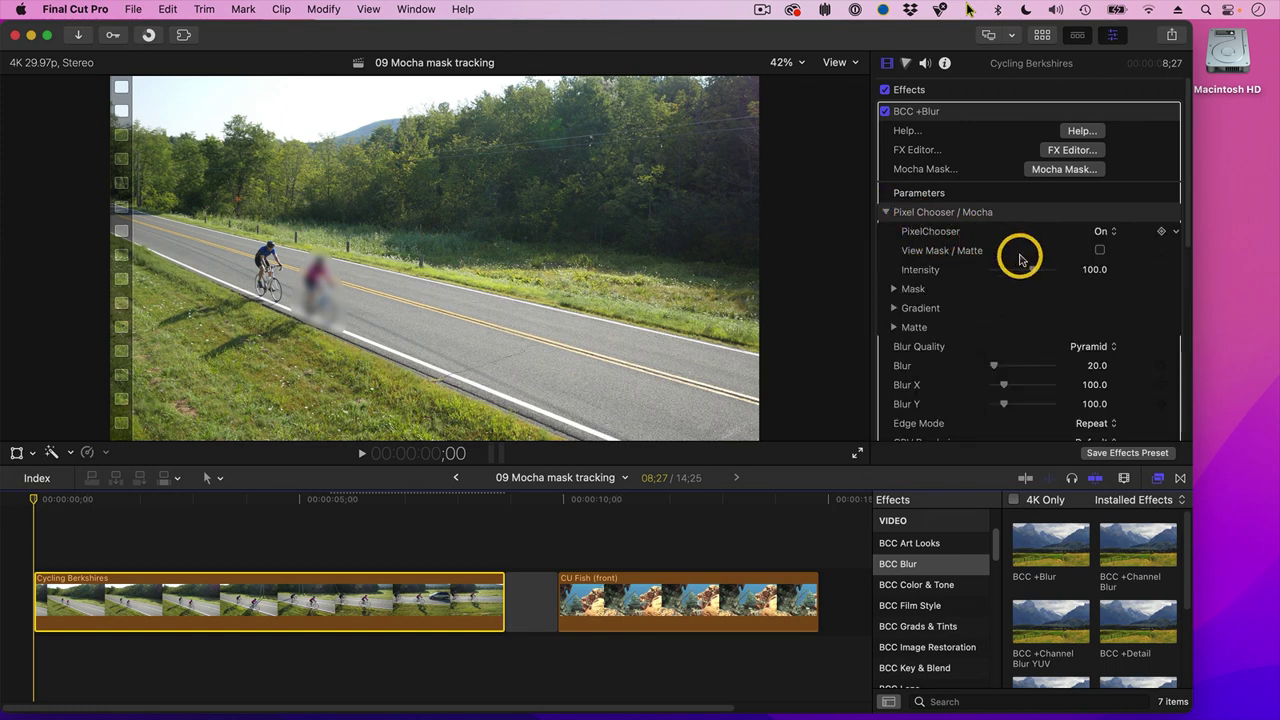
{"action": "scroll", "coordinate": [1100, 237], "scroll_direction": "down", "scroll_amount": 3}
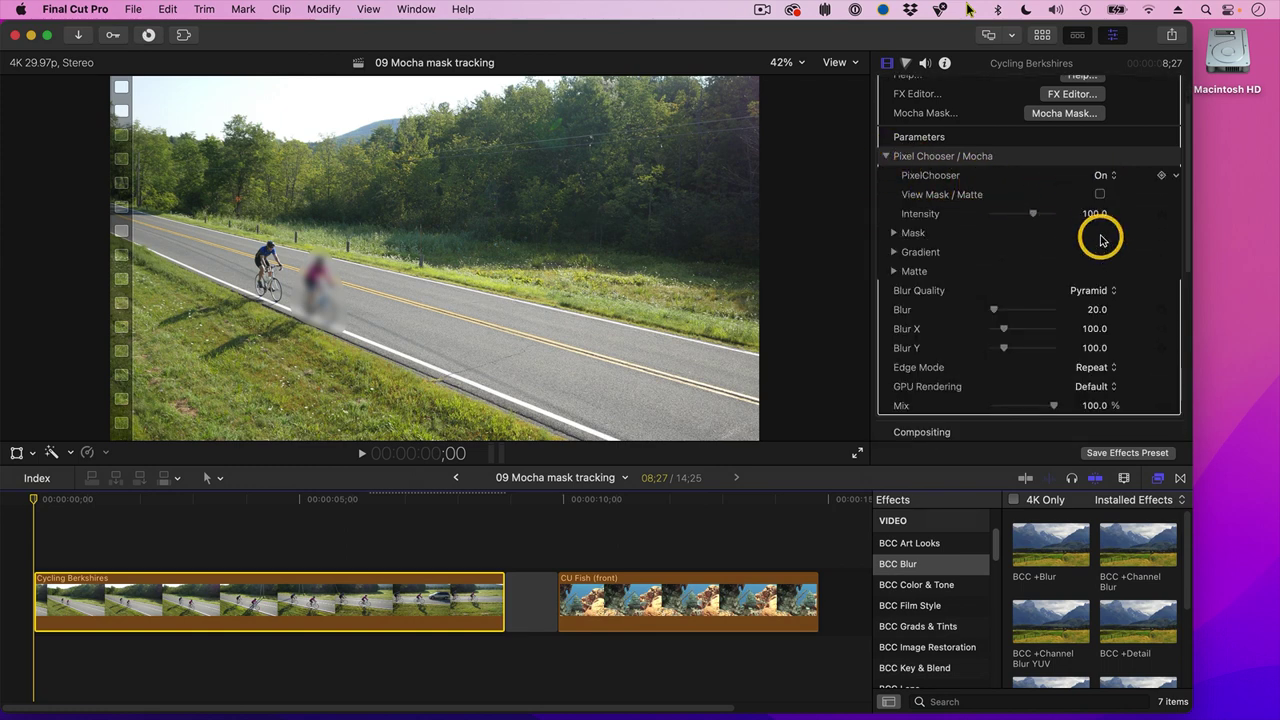
{"action": "left_click", "coordinate": [1100, 181]}
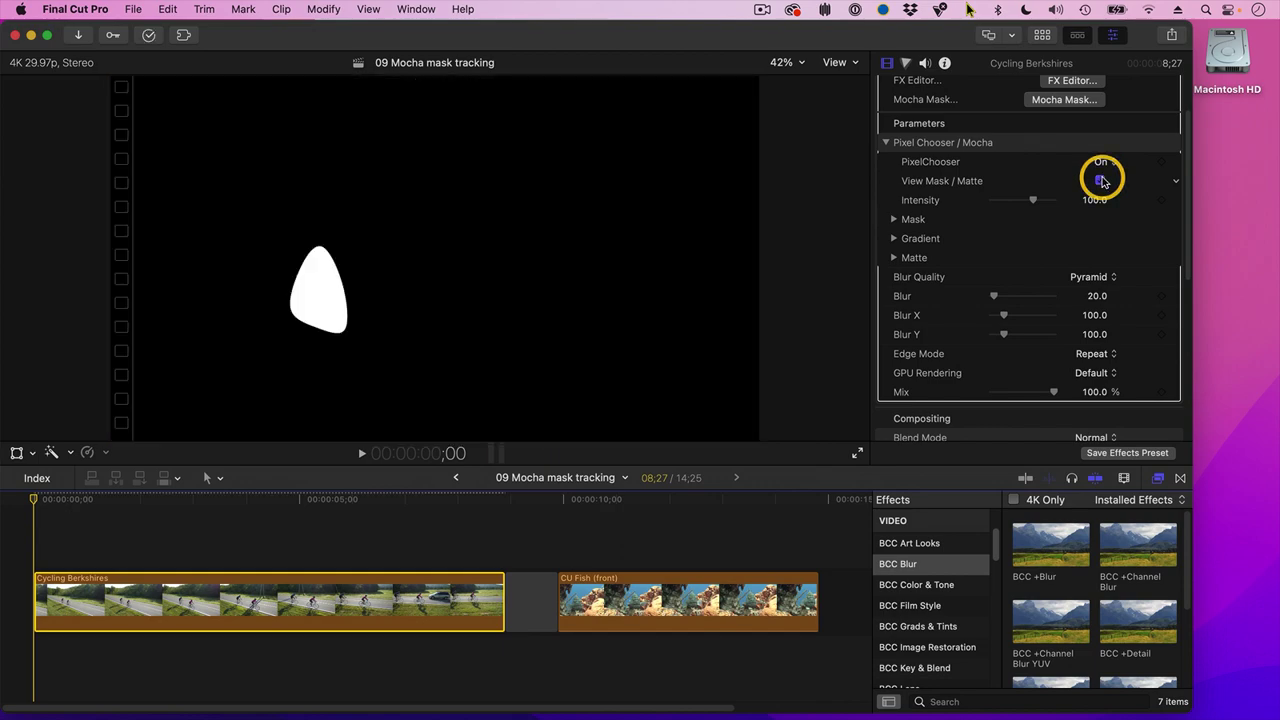
{"action": "left_click", "coordinate": [1101, 181]}
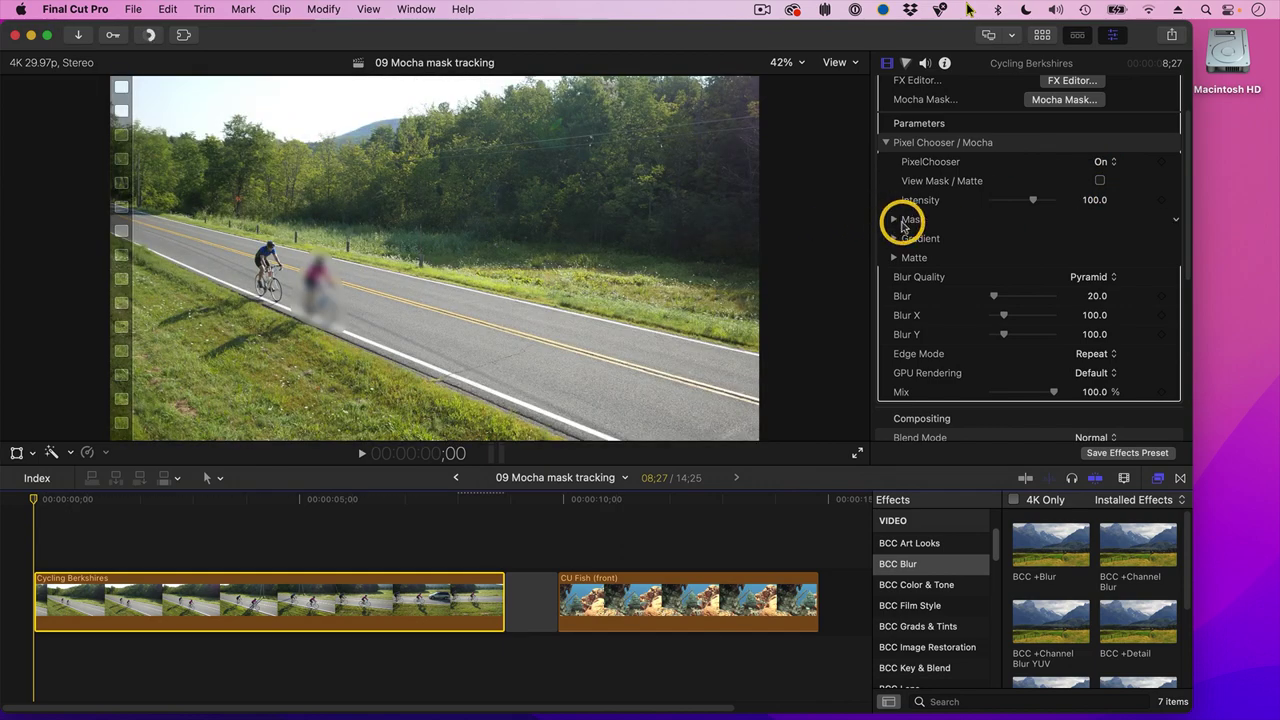
- Invert the mask so the background blurs, with Mask Feather set to 76
{"action": "left_click", "coordinate": [894, 220]}
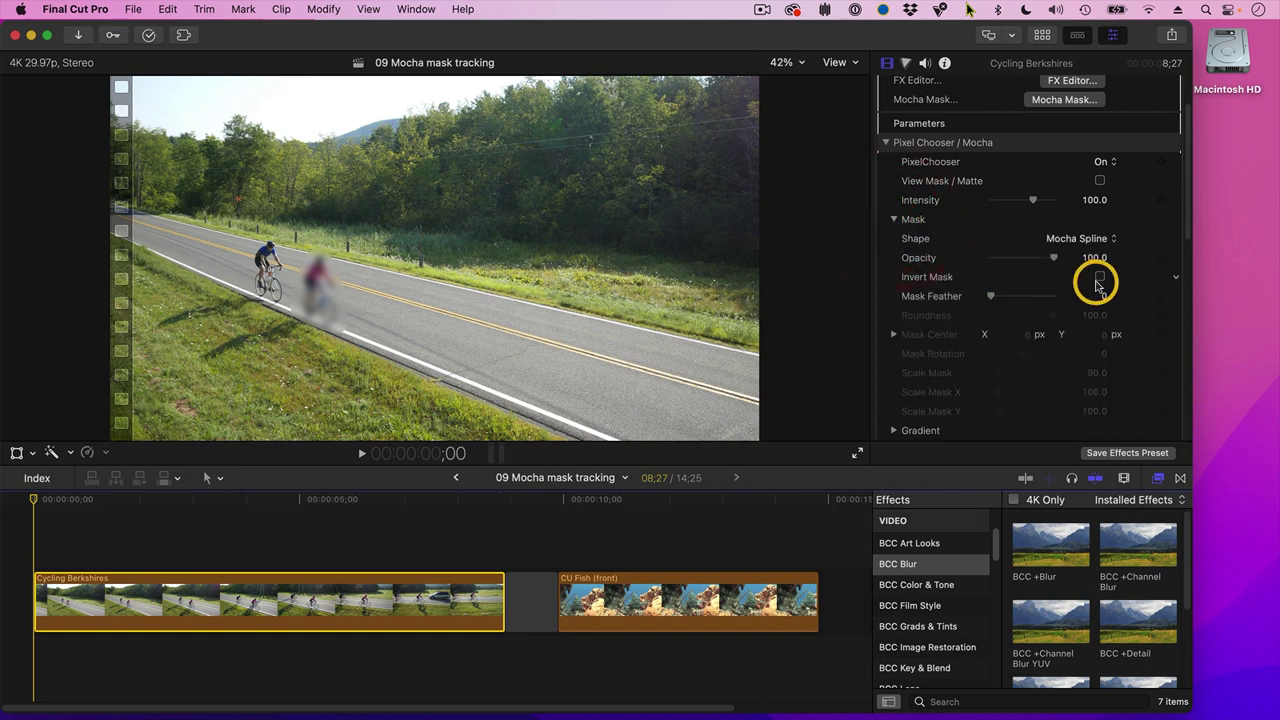
{"action": "left_click", "coordinate": [1100, 277]}
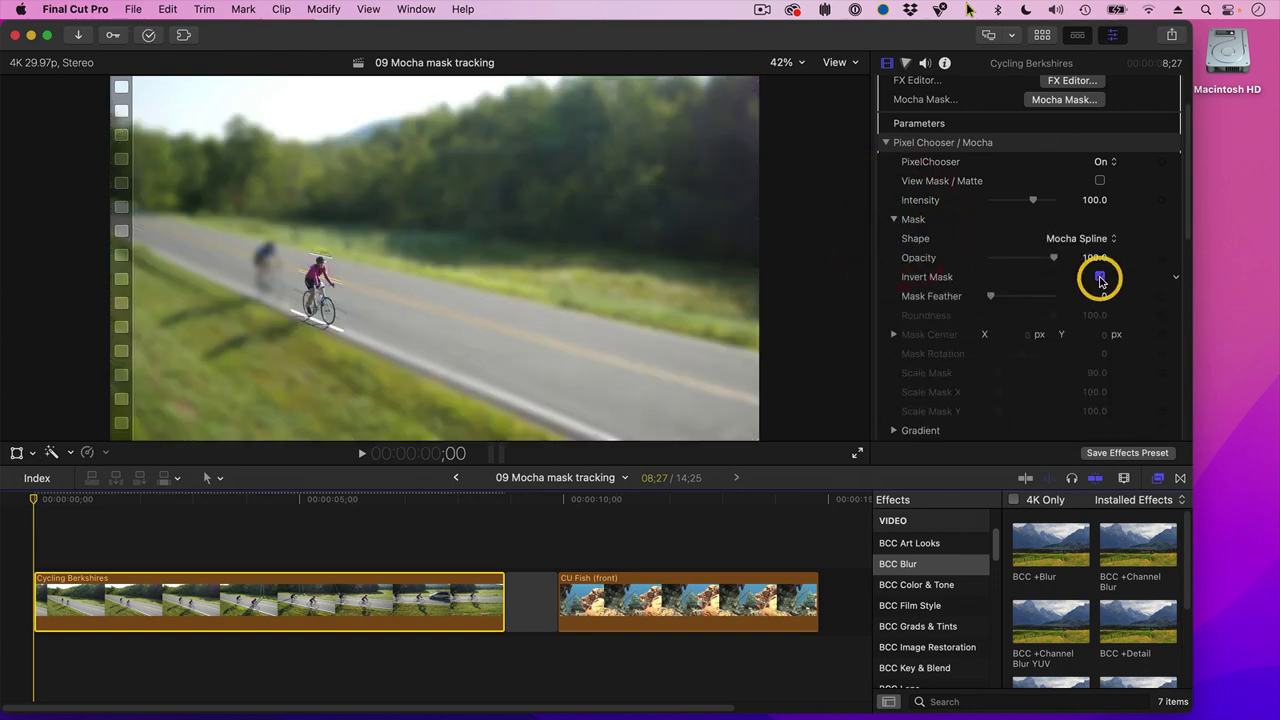
{"action": "left_click_drag", "start_coordinate": [990, 297], "coordinate": [1000, 296]}
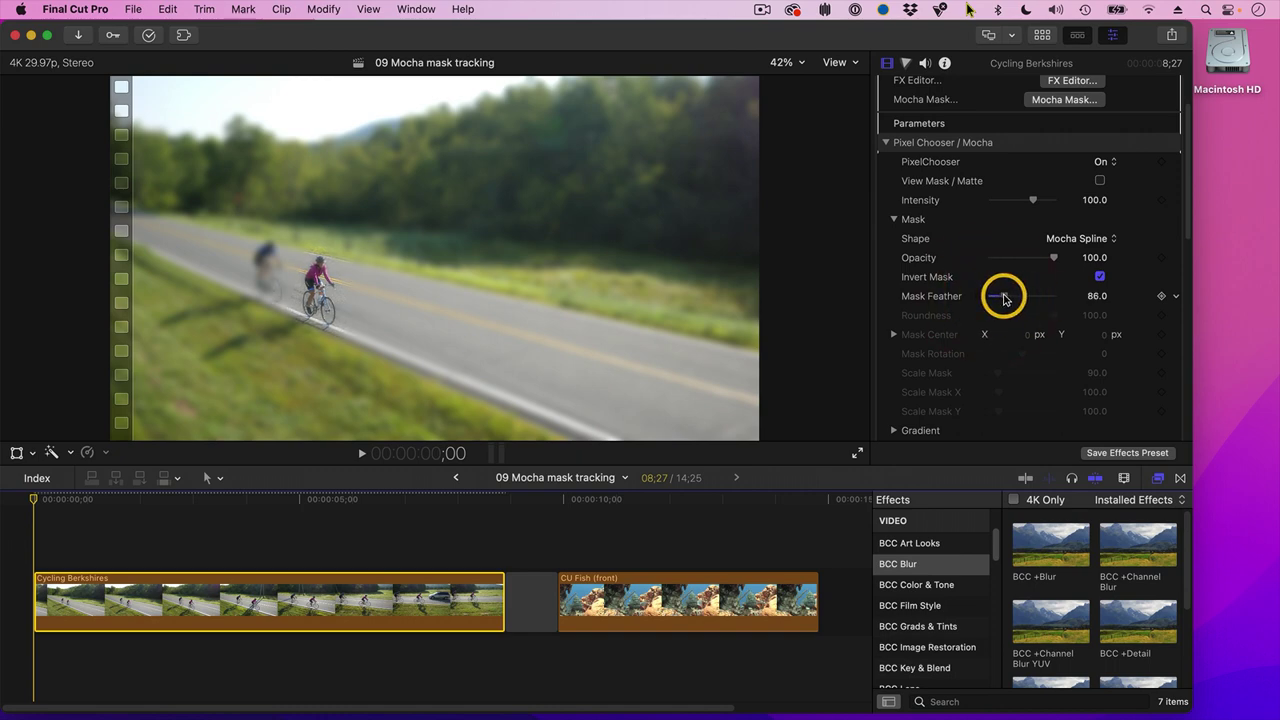
{"action": "left_click_drag", "start_coordinate": [1005, 297], "coordinate": [1002, 298]}
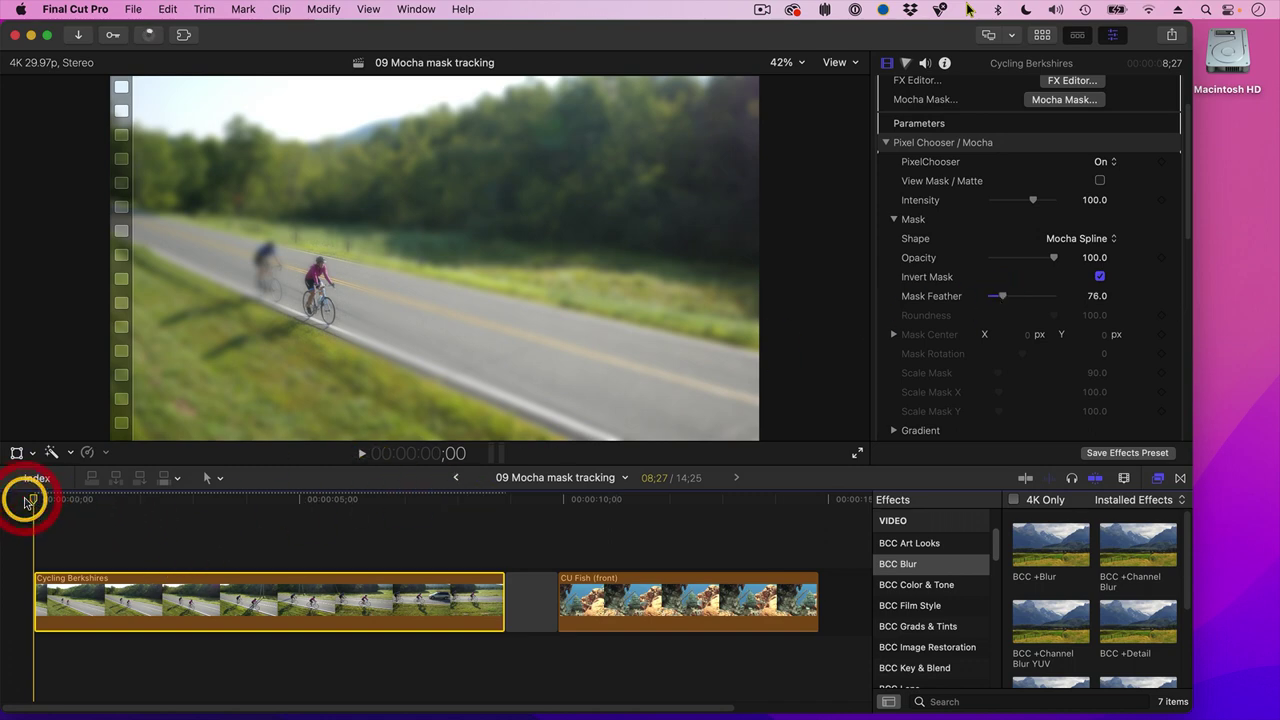
{"action": "key", "text": "space"}
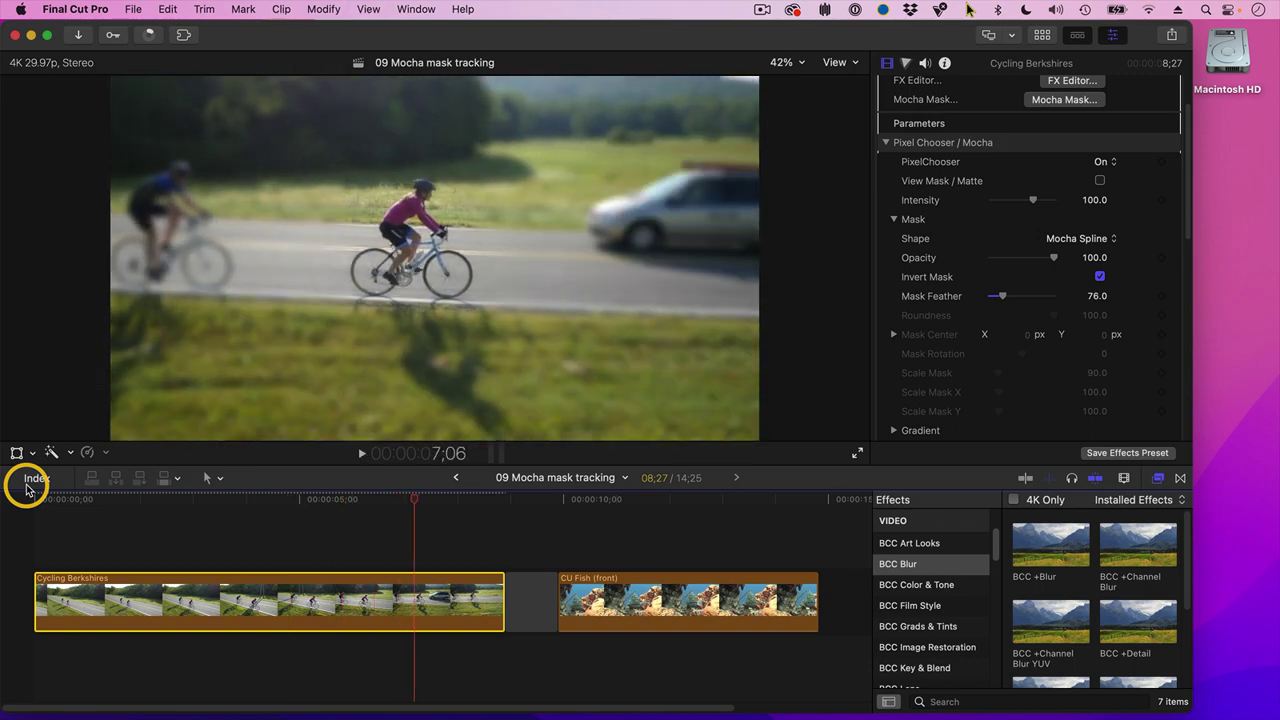
{"action": "key", "text": "space"}
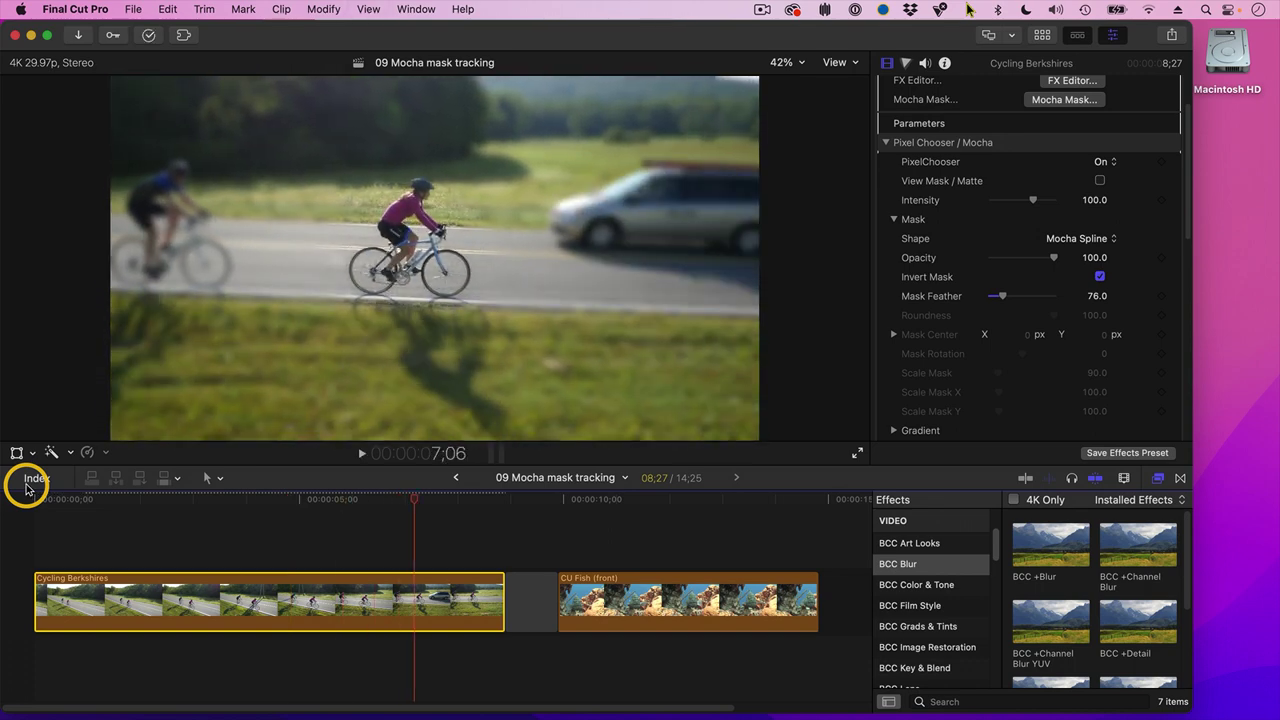
{"action": "key", "text": "space"}
{"action": "key", "text": "space"}
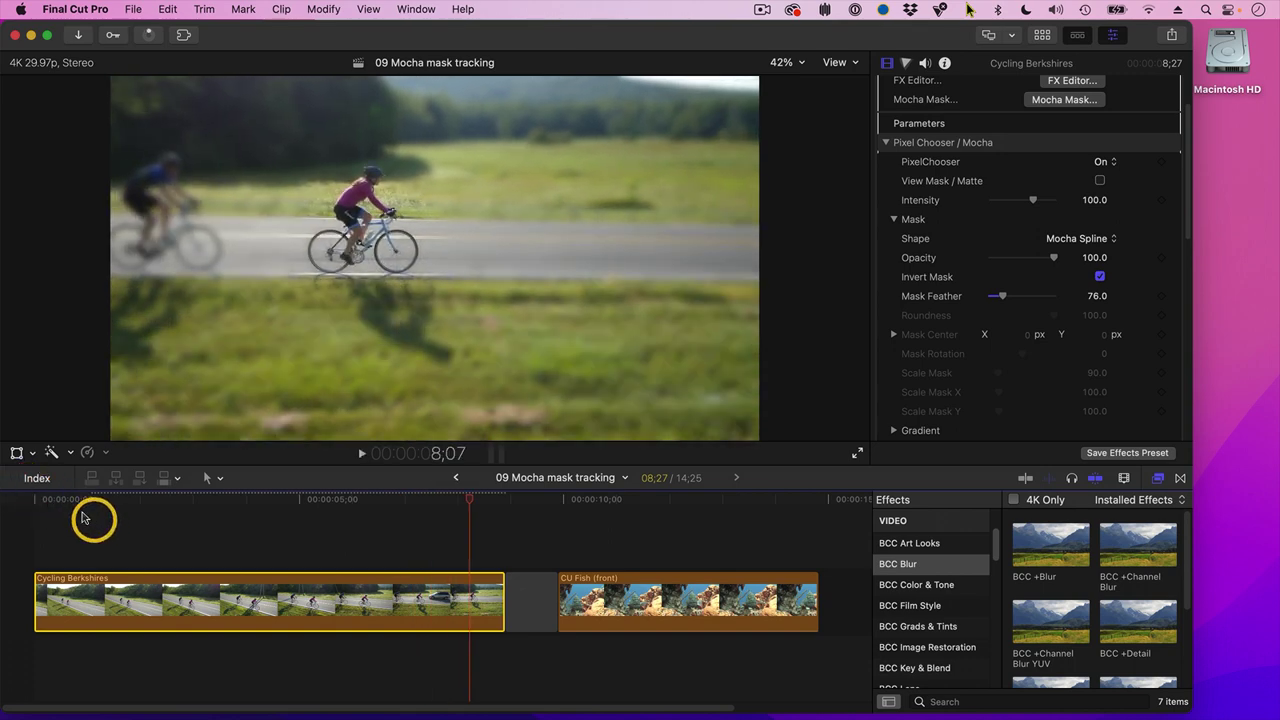
{"action": "left_click", "coordinate": [22, 498]}
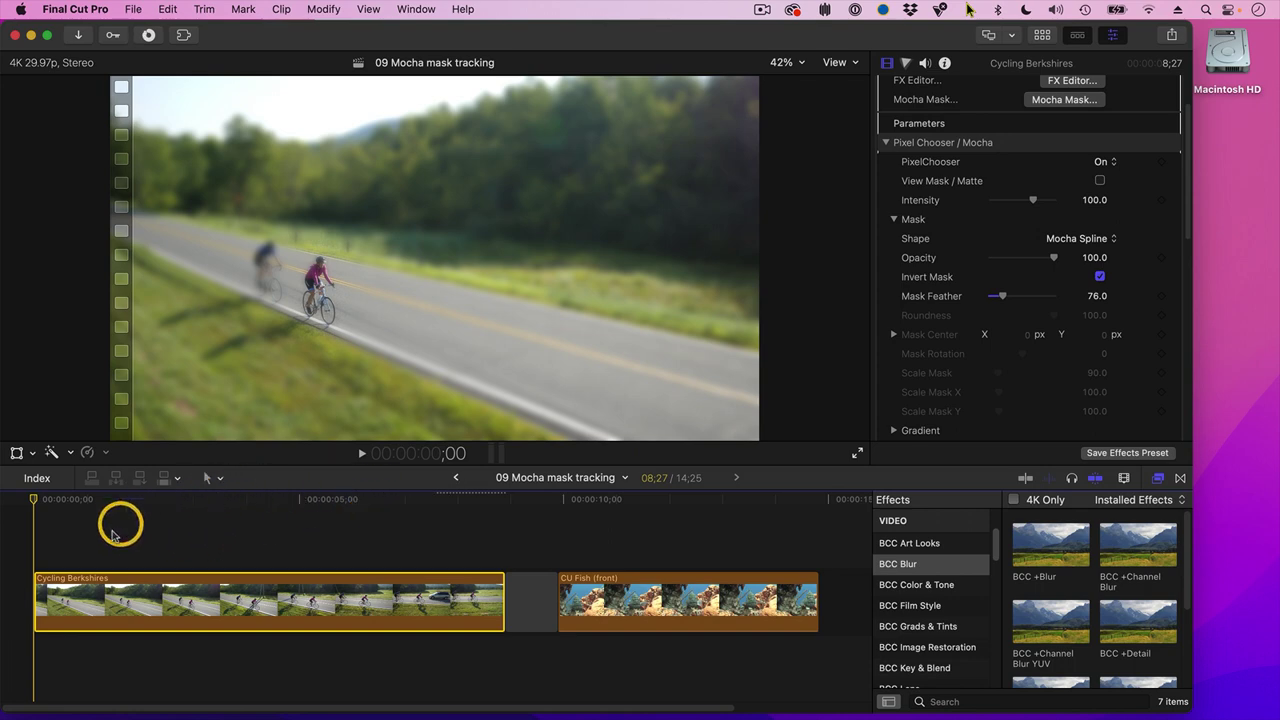
{"action": "left_click", "coordinate": [110, 533]}
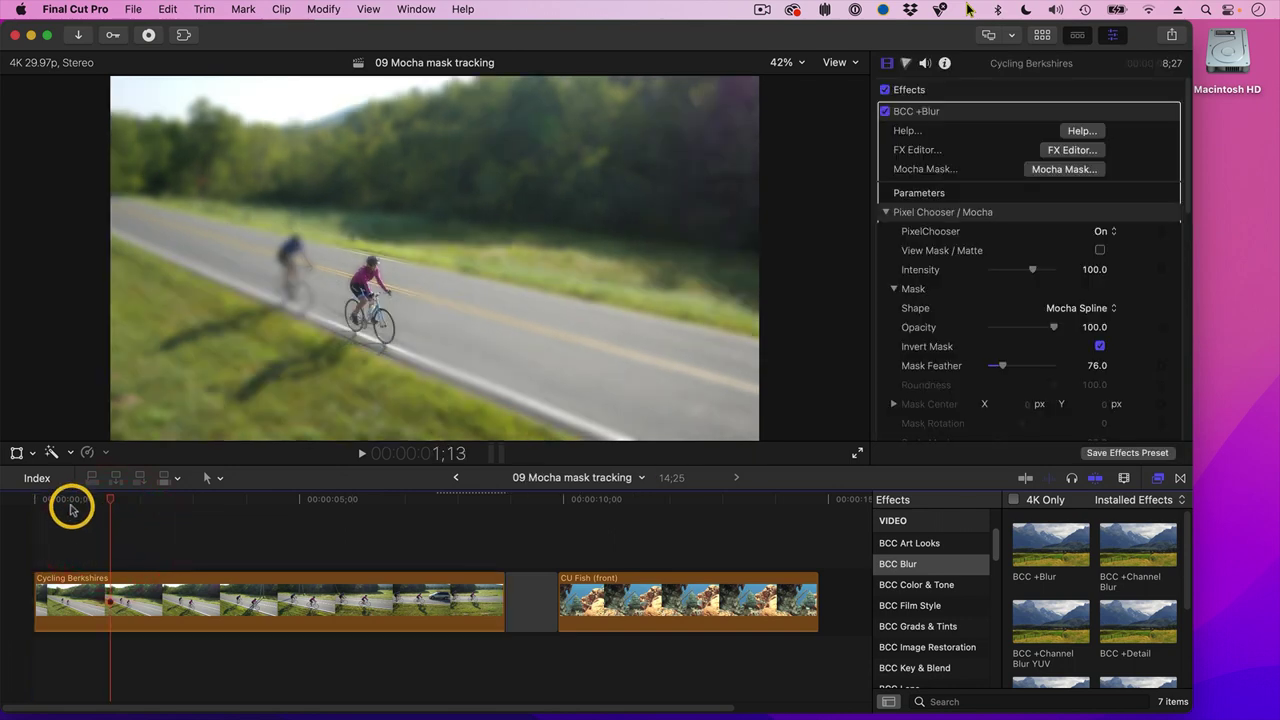
{"action": "left_click_drag", "start_coordinate": [40, 494], "coordinate": [17, 502]}
{"action": "key", "text": "space"}
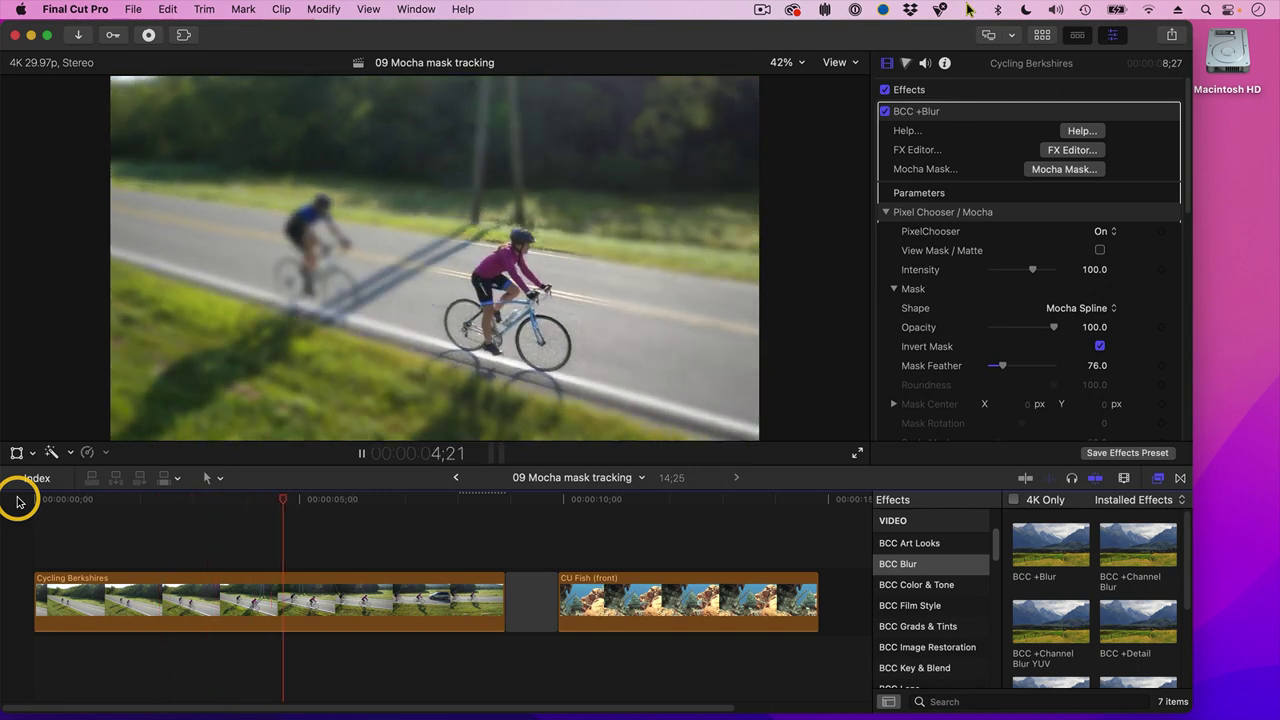
{"action": "key", "text": "space"}
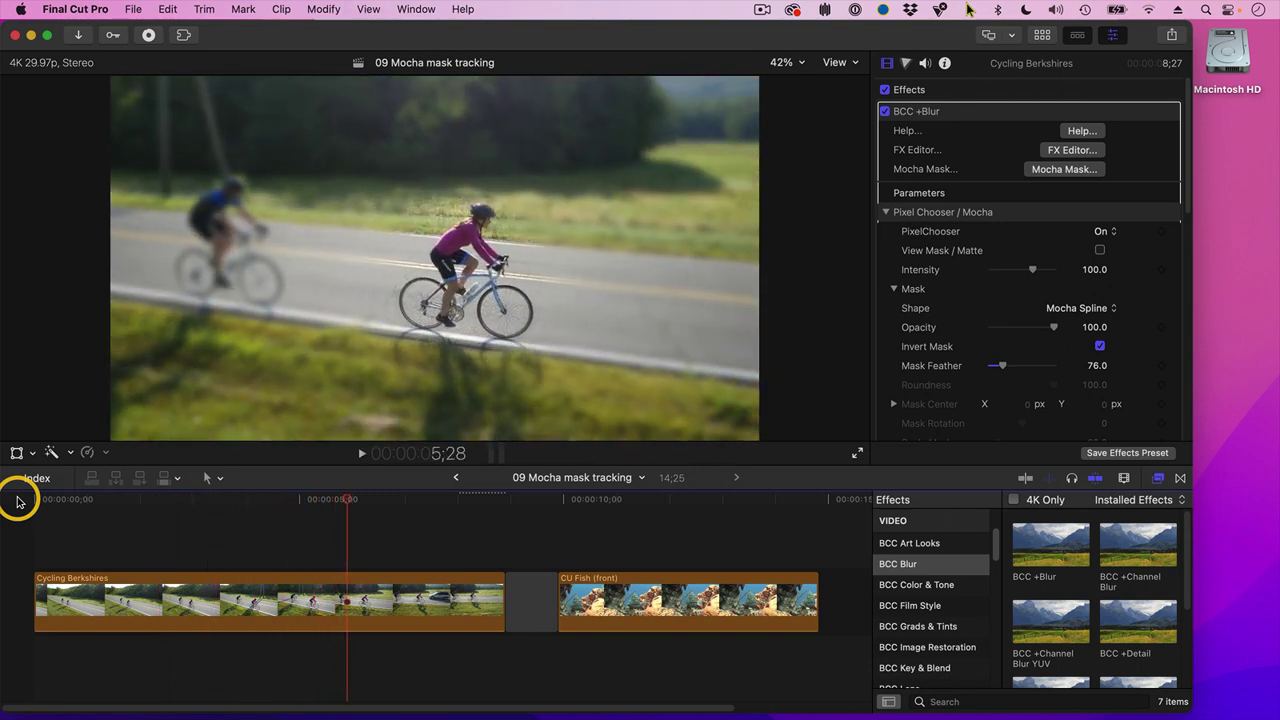